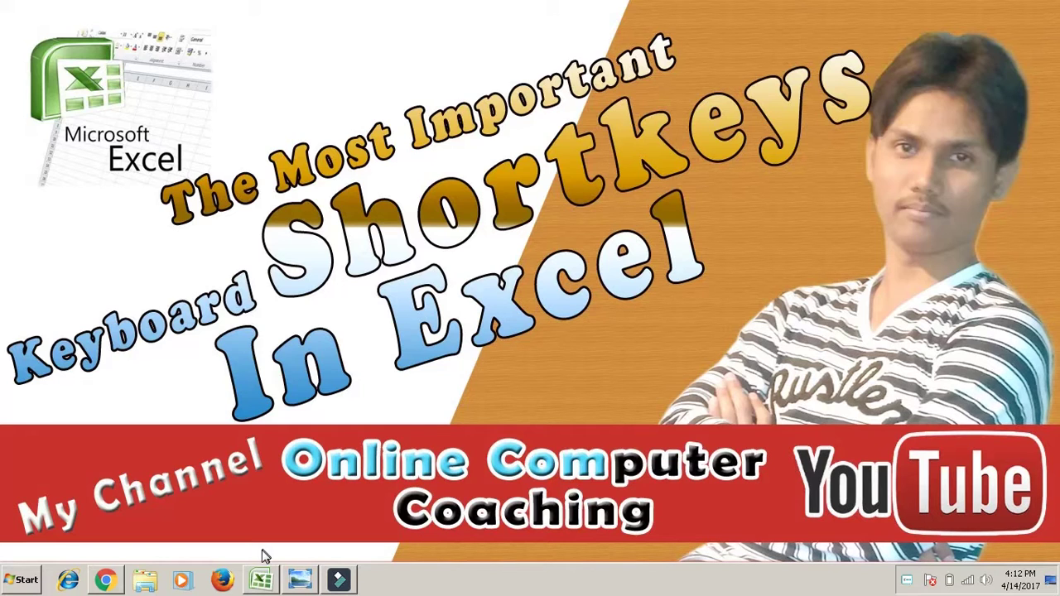
- Move around the STUDENT REPORT headers with arrow and Ctrl+arrow keys
{"action": "left_click", "coordinate": [261, 575]}
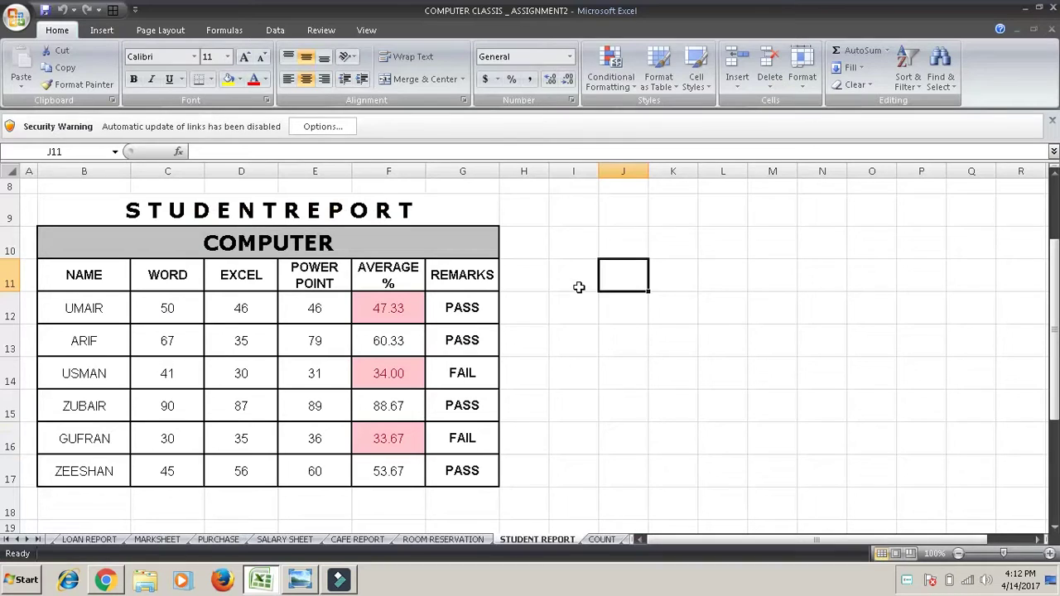
{"action": "left_click", "coordinate": [579, 287]}
{"action": "key", "text": "Left"}
{"action": "key", "text": "Left"}
{"action": "key", "text": "Left"}
{"action": "key", "text": "Left"}
{"action": "key", "text": "Left"}
{"action": "key", "text": "Left"}
{"action": "key", "text": "Left"}
{"action": "key", "text": "Right"}
{"action": "key", "text": "Right"}
{"action": "key", "text": "Right"}
{"action": "key", "text": "Right"}
{"action": "key", "text": "Right"}
{"action": "key", "text": "Left"}
{"action": "key", "text": "Left"}
{"action": "key", "text": "Left"}
{"action": "key", "text": "Down"}
{"action": "key", "text": "Up"}
{"action": "key", "text": "Left"}
{"action": "key", "text": "ctrl+b"}
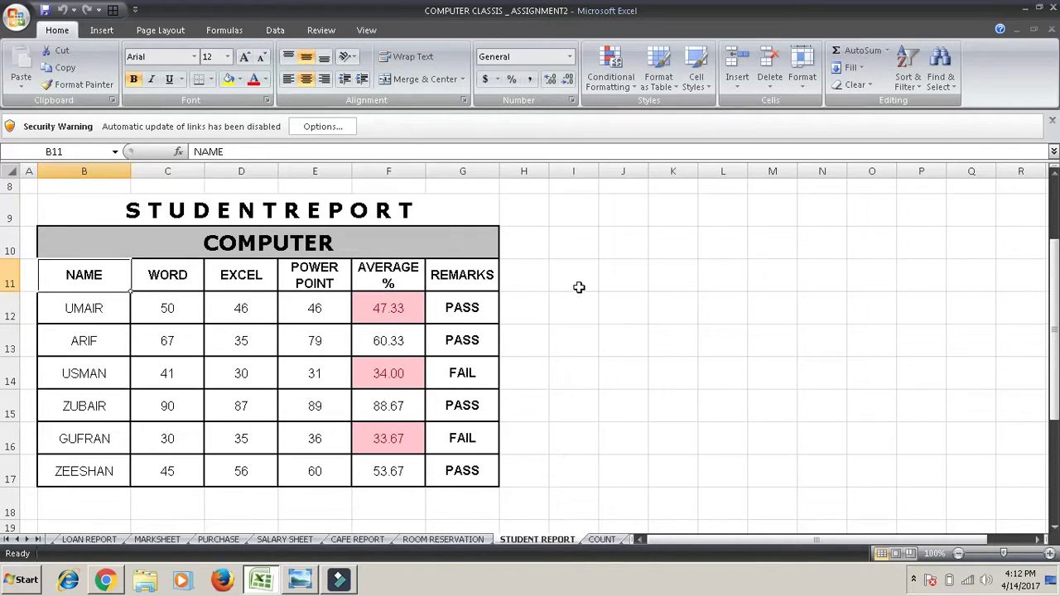
- Extend the selection across the header row and down through the whole report, title to last row
{"action": "key", "text": "shift+Right"}
{"action": "key", "text": "shift+Right"}
{"action": "key", "text": "shift+Right"}
{"action": "key", "text": "shift+Right"}
{"action": "key", "text": "shift+Right"}
{"action": "key", "text": "shift+Down"}
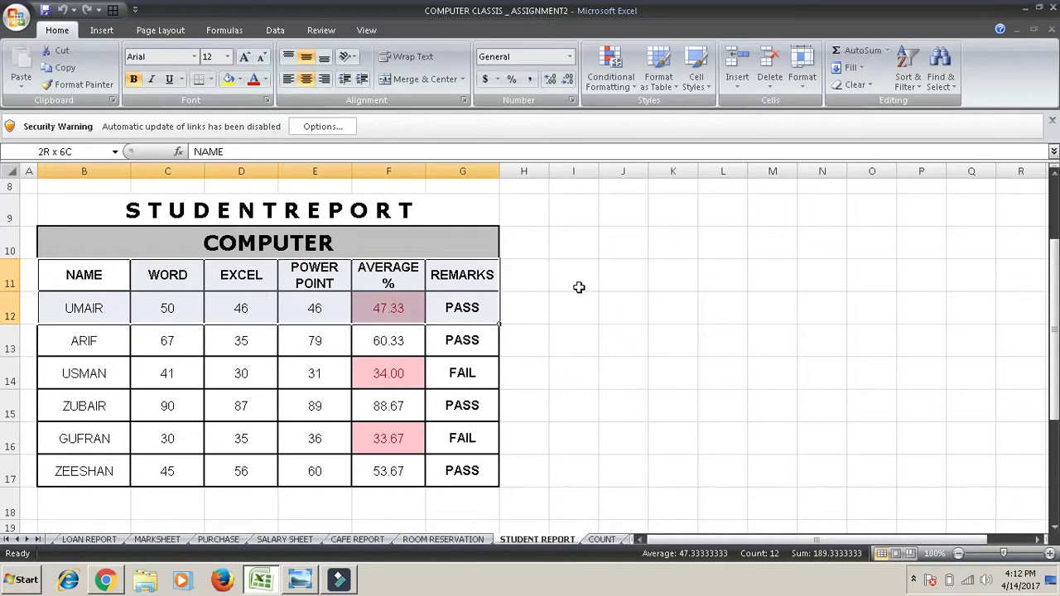
{"action": "key", "text": "shift+Down"}
{"action": "key", "text": "shift+Down"}
{"action": "key", "text": "shift+Down"}
{"action": "key", "text": "shift+Down"}
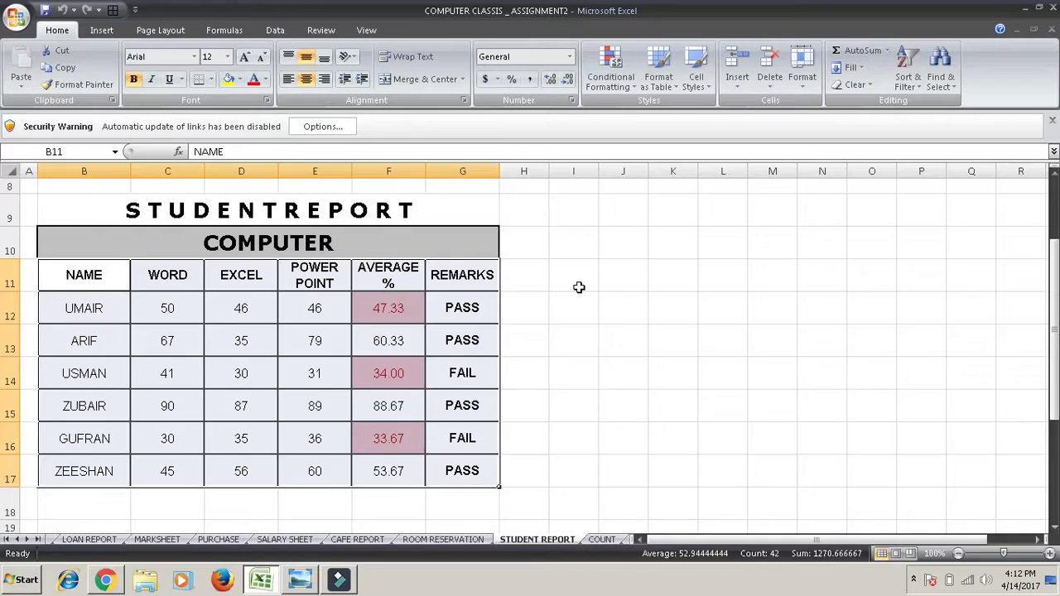
{"action": "key", "text": "Up"}
{"action": "key", "text": "Up"}
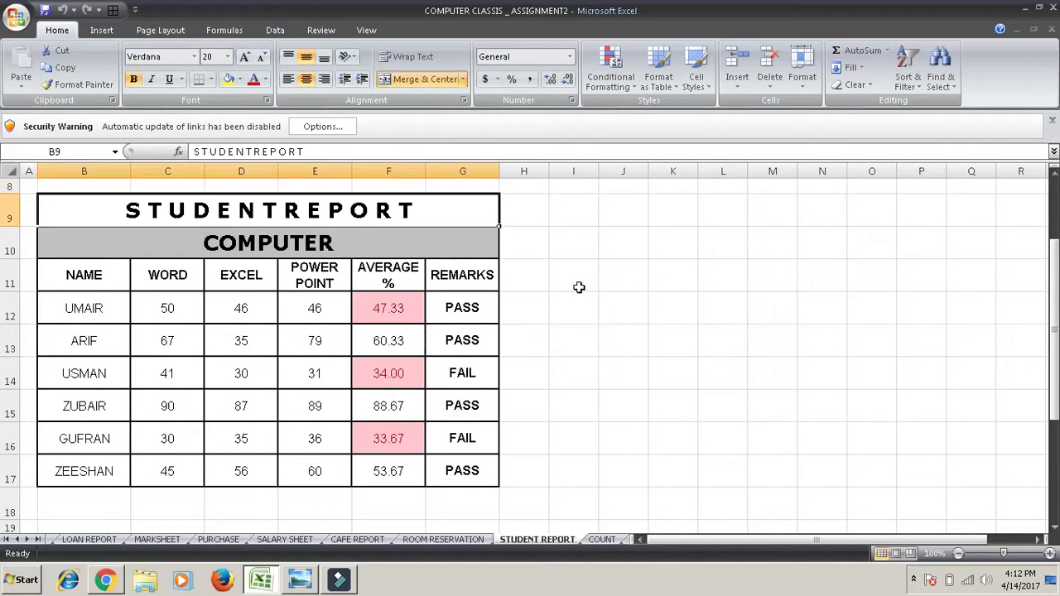
{"action": "key", "text": "shift+Down"}
{"action": "key", "text": "shift+Down"}
{"action": "key", "text": "shift+Down"}
{"action": "key", "text": "shift+Down"}
{"action": "key", "text": "shift+Down"}
{"action": "key", "text": "shift+Down"}
{"action": "key", "text": "shift+Down"}
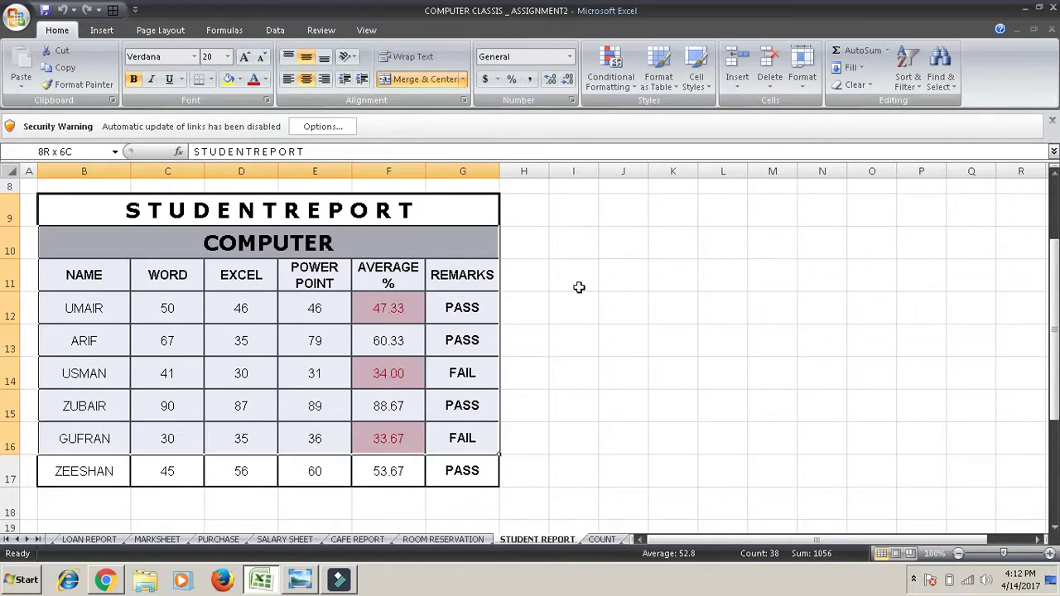
{"action": "key", "text": "shift+Down"}
{"action": "key", "text": "Up"}
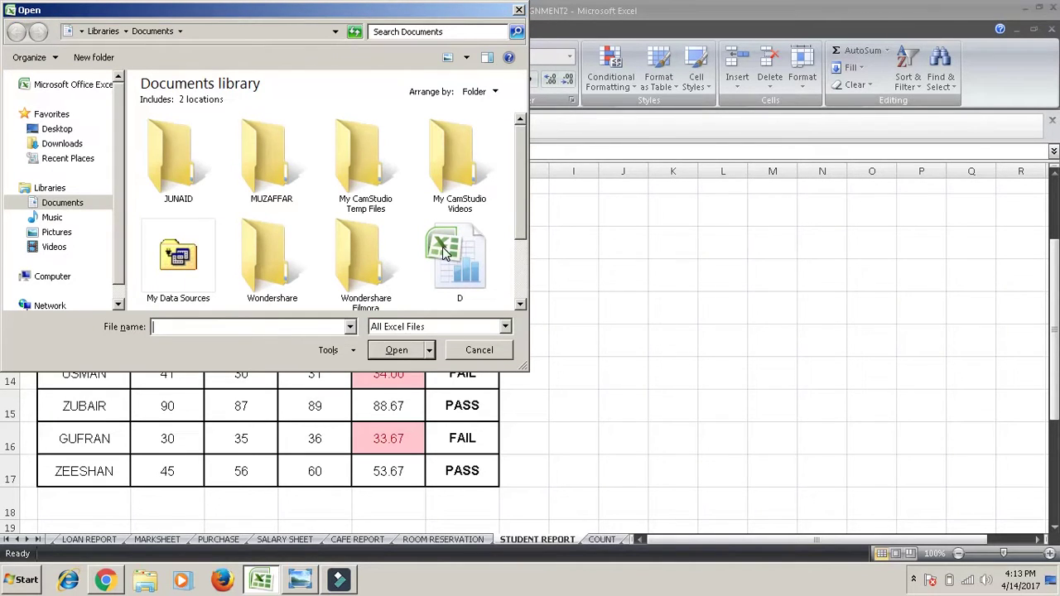
- Select the workbook D in the Open dialog, then cancel without opening it
{"action": "left_click", "coordinate": [443, 251]}
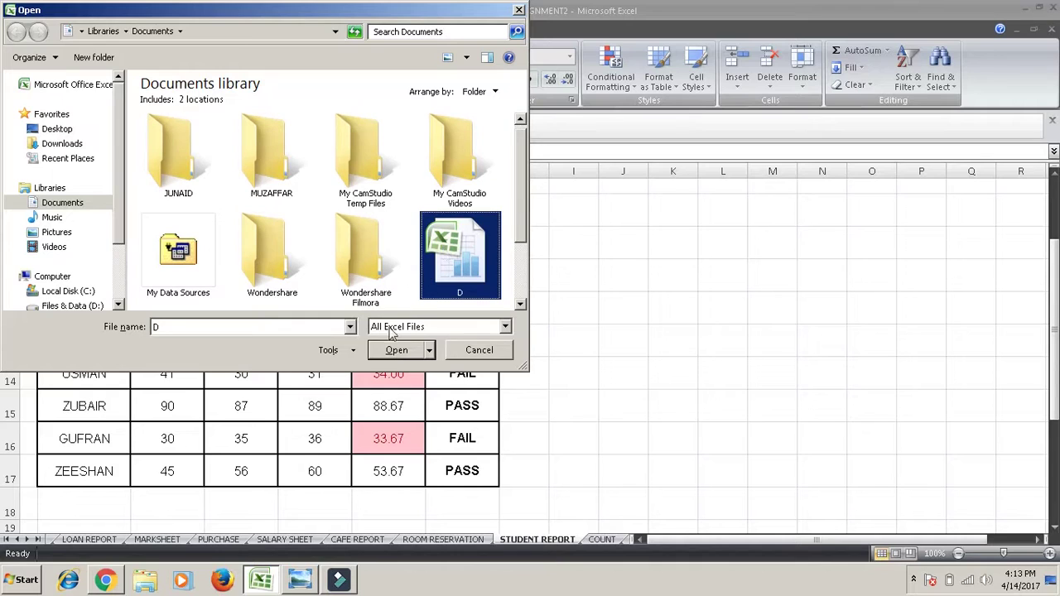
{"action": "left_click", "coordinate": [478, 350]}
{"action": "double_click", "coordinate": [476, 343]}
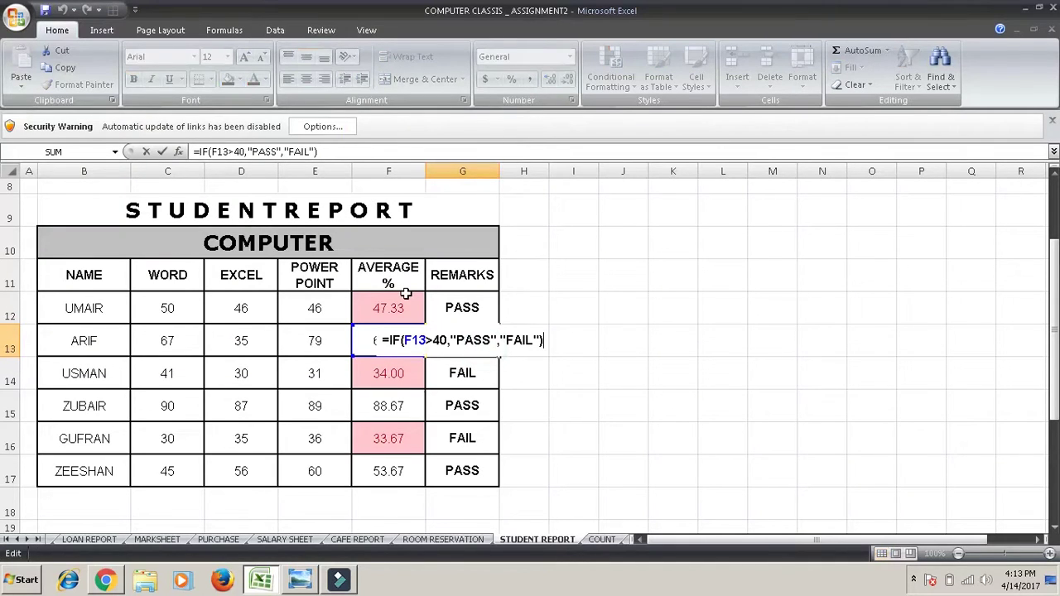
{"action": "key", "text": "Return"}
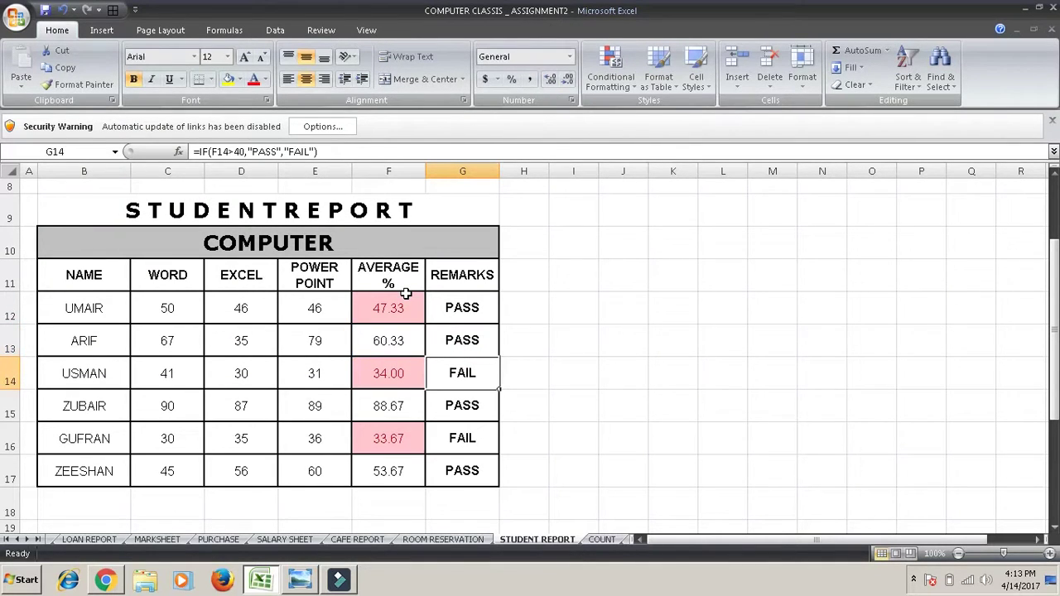
{"action": "key", "text": "Up"}
{"action": "key", "text": "Up"}
{"action": "key", "text": "Up"}
{"action": "key", "text": "Left"}
{"action": "key", "text": "Left"}
{"action": "key", "text": "Left"}
{"action": "key", "text": "Left"}
{"action": "key", "text": "Left"}
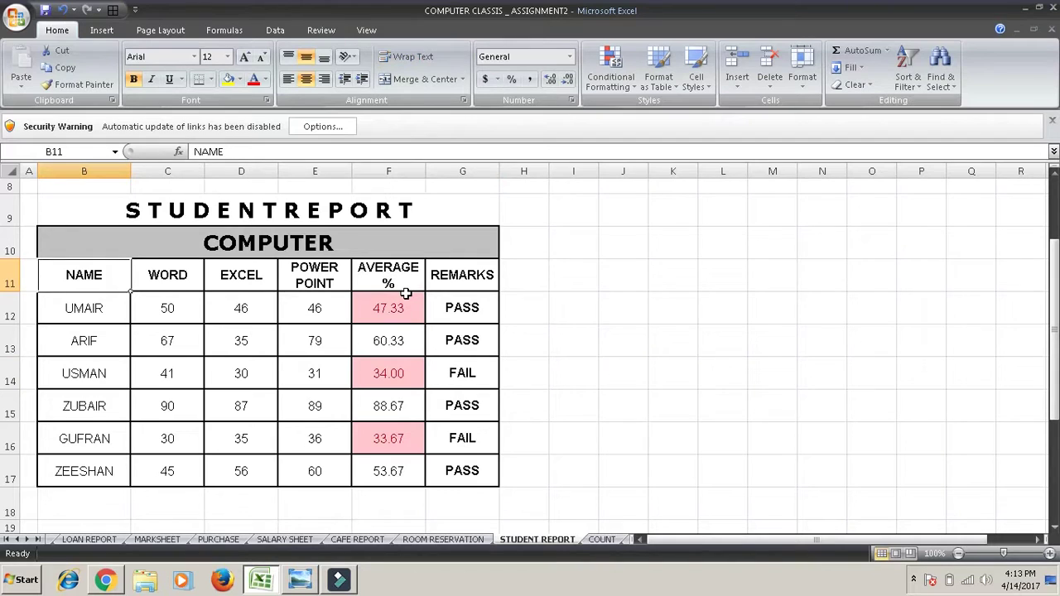
{"action": "key", "text": "Down"}
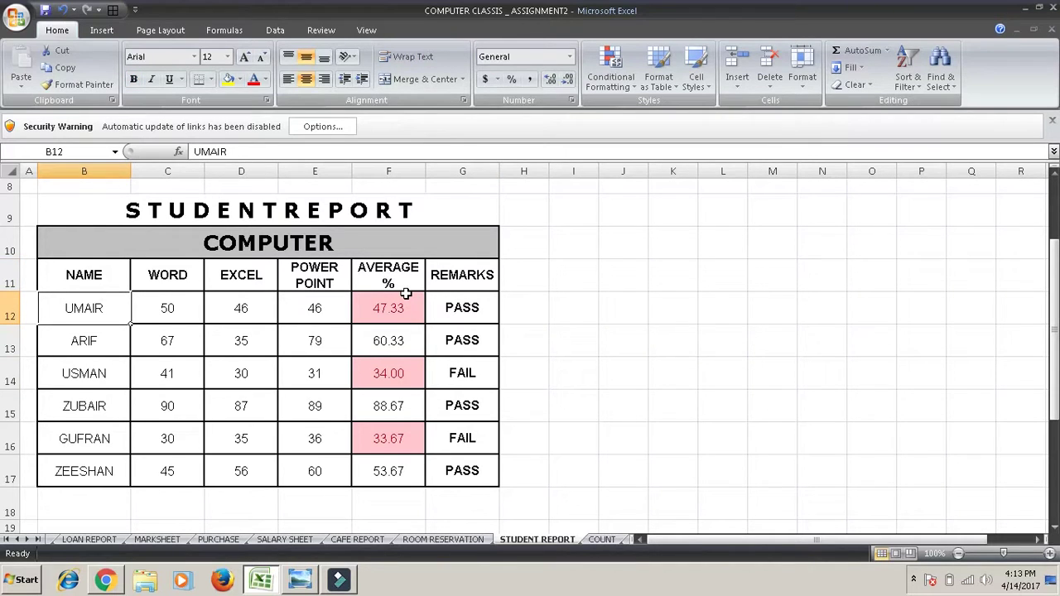
{"action": "key", "text": "ctrl+n"}
{"action": "key", "text": "Down"}
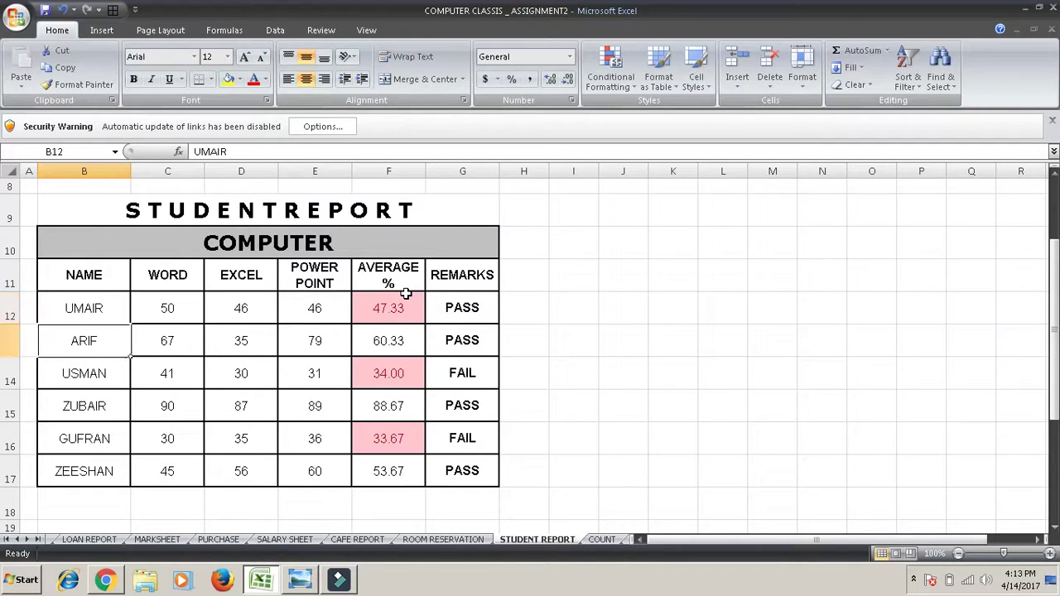
{"action": "key", "text": "Down"}
{"action": "key", "text": "Down"}
{"action": "key", "text": "Right"}
{"action": "key", "text": "Right"}
{"action": "key", "text": "Right"}
{"action": "key", "text": "Right"}
{"action": "key", "text": "Left"}
{"action": "key", "text": "Left"}
{"action": "key", "text": "Left"}
{"action": "key", "text": "Up"}
{"action": "key", "text": "Up"}
{"action": "key", "text": "Up"}
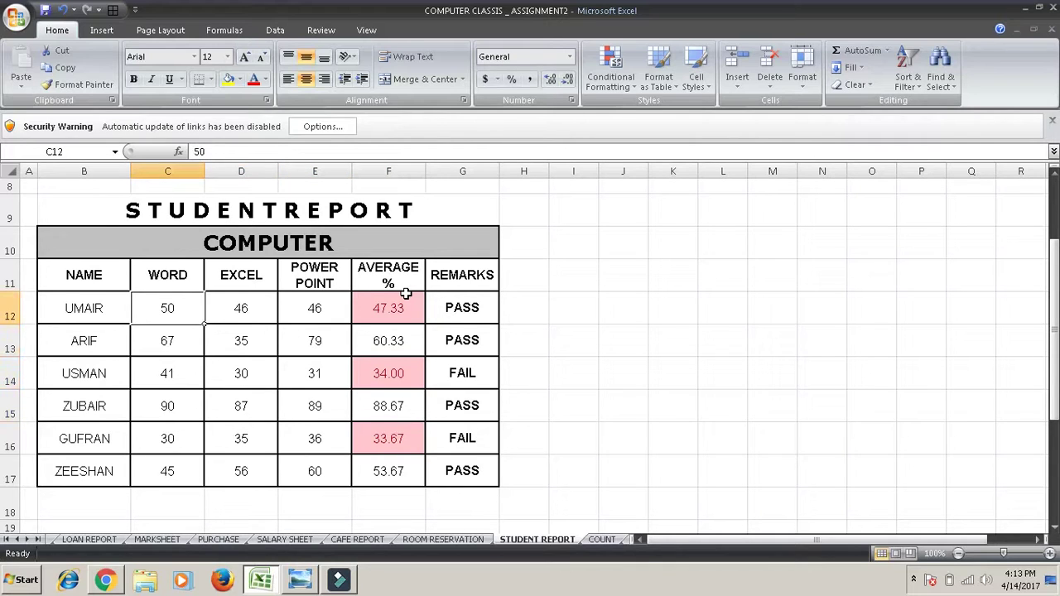
{"action": "key", "text": "Left"}
{"action": "key", "text": "Right"}
{"action": "key", "text": "Right"}
{"action": "key", "text": "Left"}
{"action": "key", "text": "shift+Right"}
{"action": "key", "text": "shift+Right"}
{"action": "key", "text": "shift+Right"}
{"action": "key", "text": "shift+Right"}
{"action": "key", "text": "shift+Down"}
{"action": "key", "text": "shift+Down"}
{"action": "key", "text": "shift+Down"}
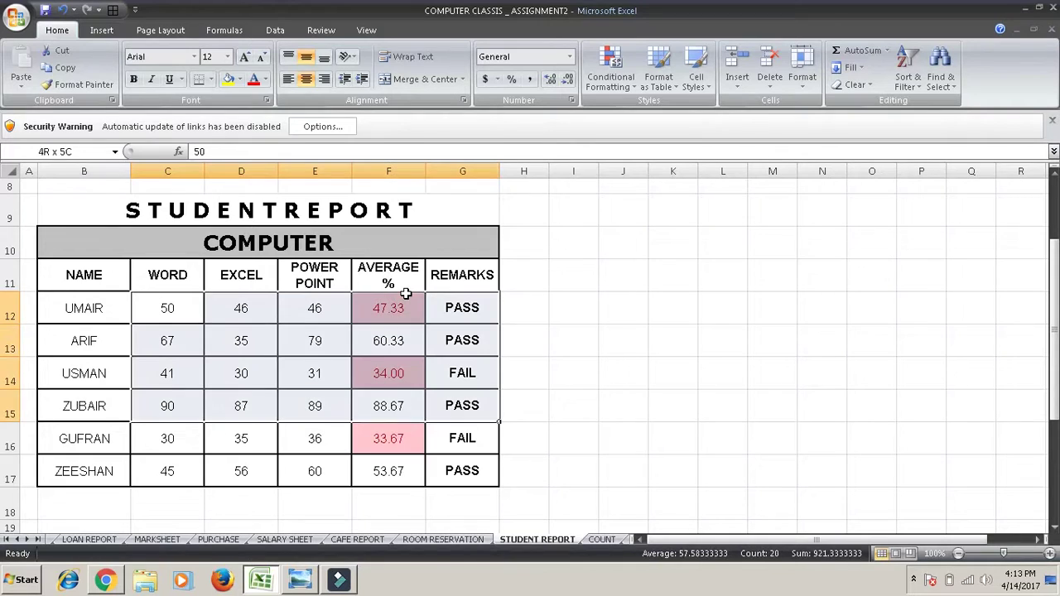
{"action": "key", "text": "shift+Down"}
{"action": "key", "text": "shift+Down"}
{"action": "key", "text": "Delete"}
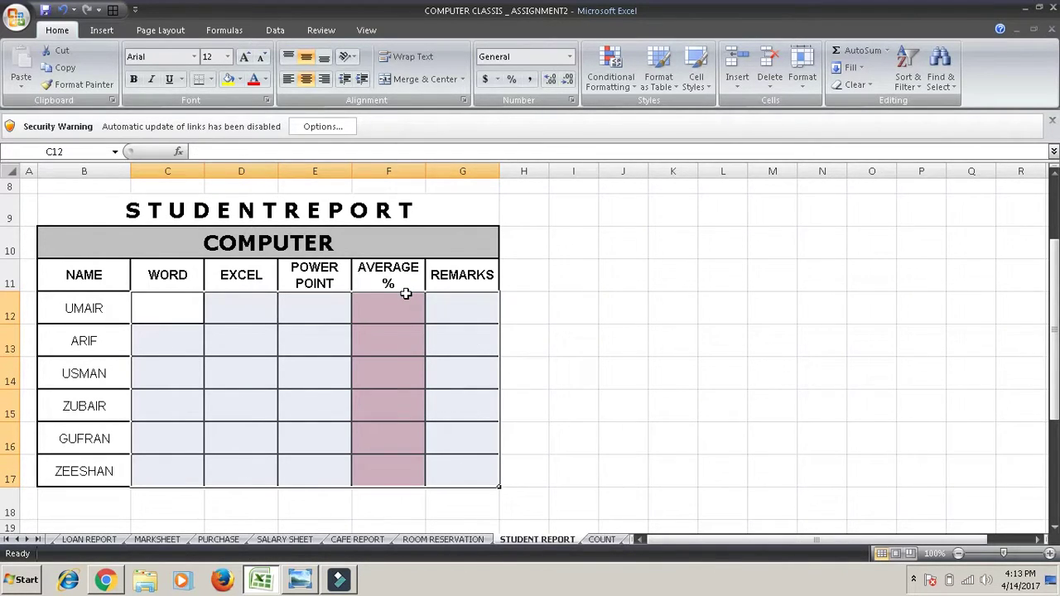
{"action": "key", "text": "ctrl+z"}
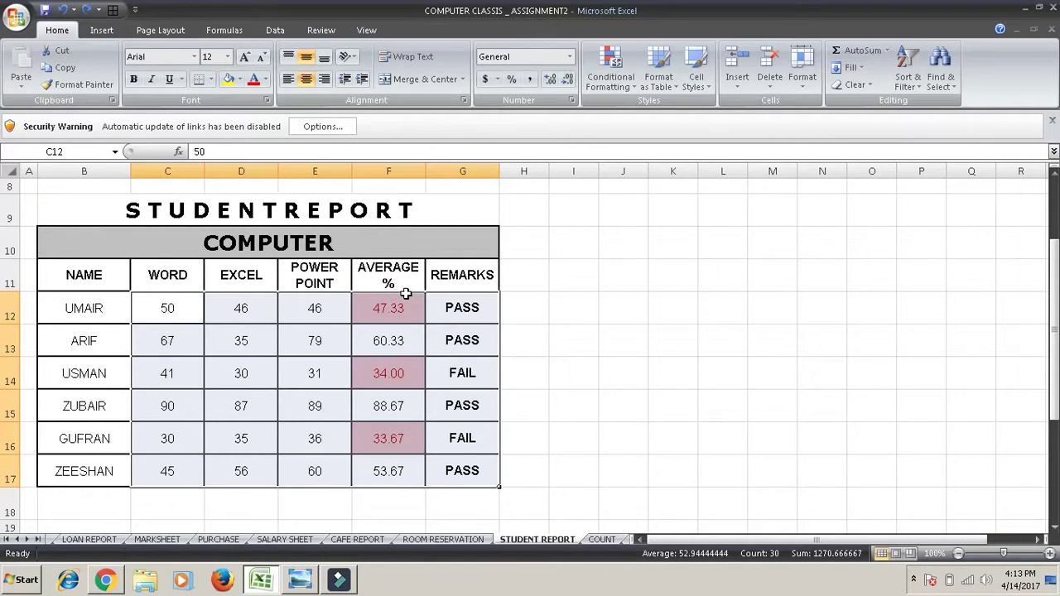
{"action": "key", "text": "Delete"}
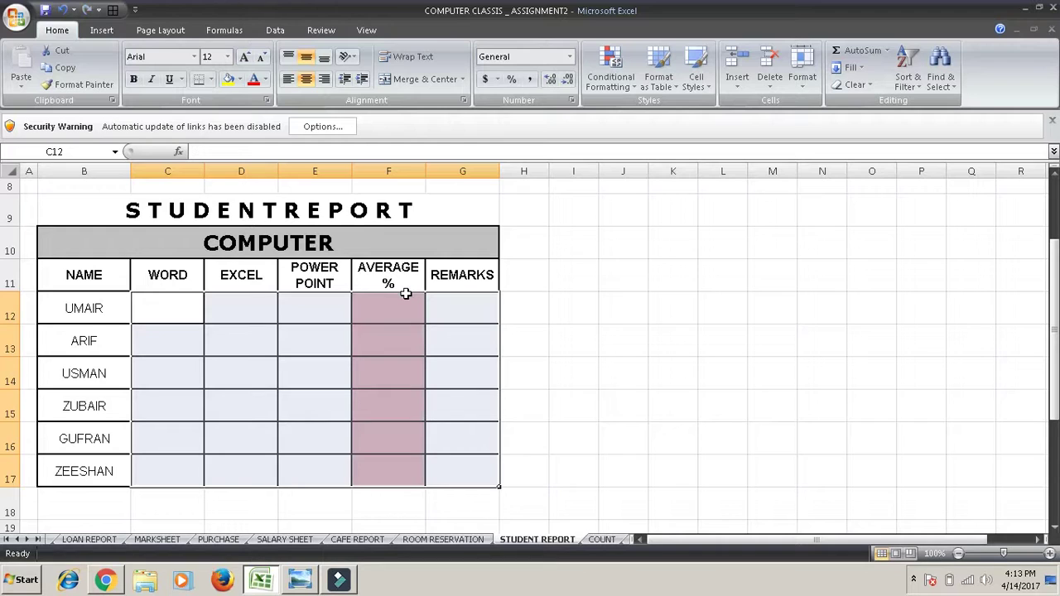
{"action": "key", "text": "ctrl+z"}
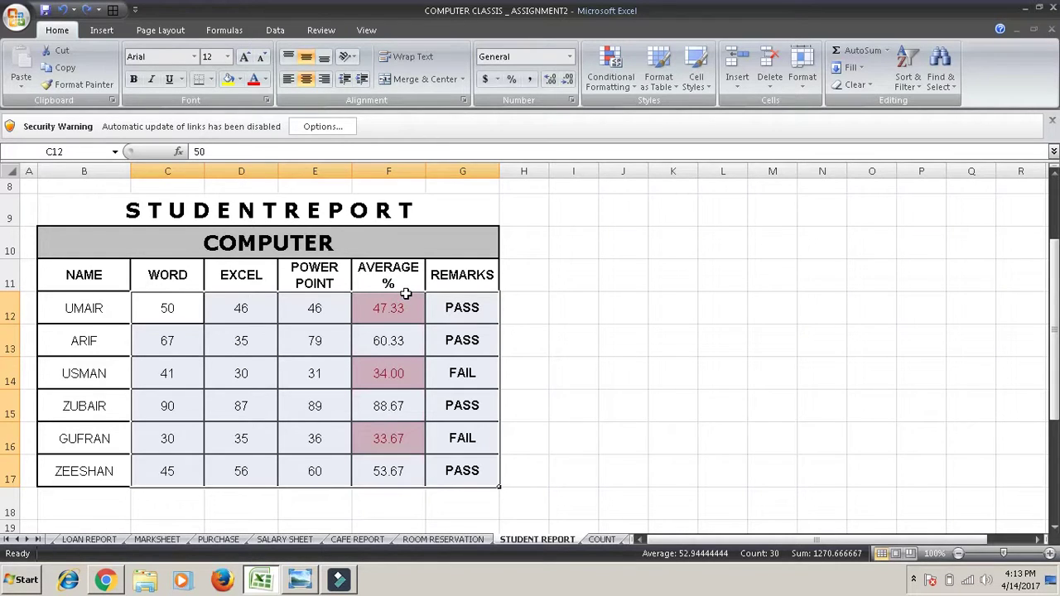
{"action": "key", "text": "Left"}
{"action": "key", "text": "Left"}
{"action": "key", "text": "Right"}
{"action": "key", "text": "shift+Right"}
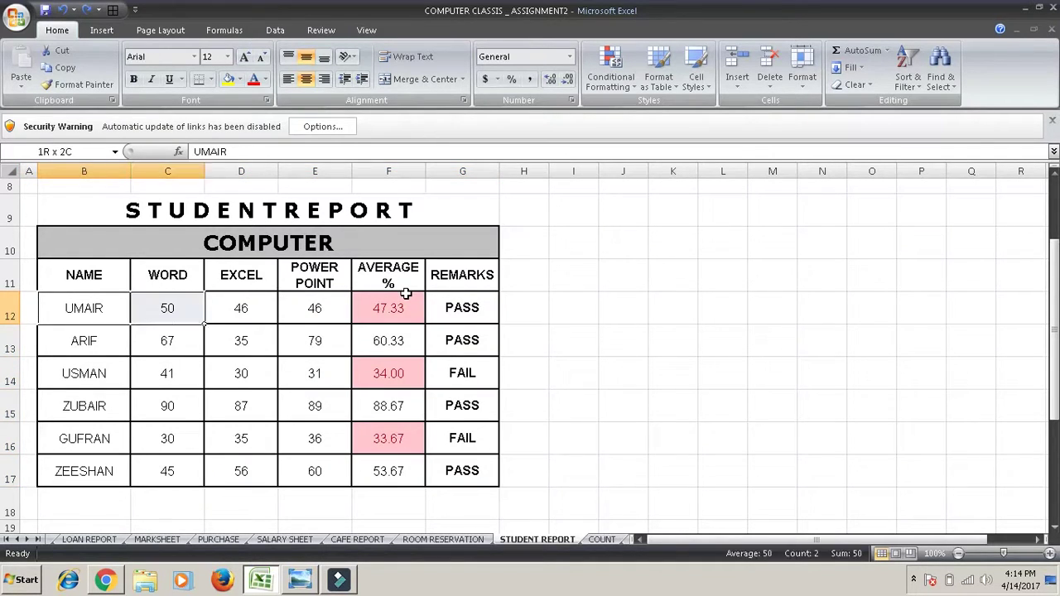
{"action": "key", "text": "shift+Right"}
{"action": "key", "text": "shift+Right"}
{"action": "key", "text": "shift+Right"}
{"action": "key", "text": "shift+Right"}
{"action": "key", "text": "shift+Down"}
{"action": "key", "text": "shift+Down"}
{"action": "key", "text": "shift+Down"}
{"action": "key", "text": "shift+Down"}
{"action": "key", "text": "shift+Down"}
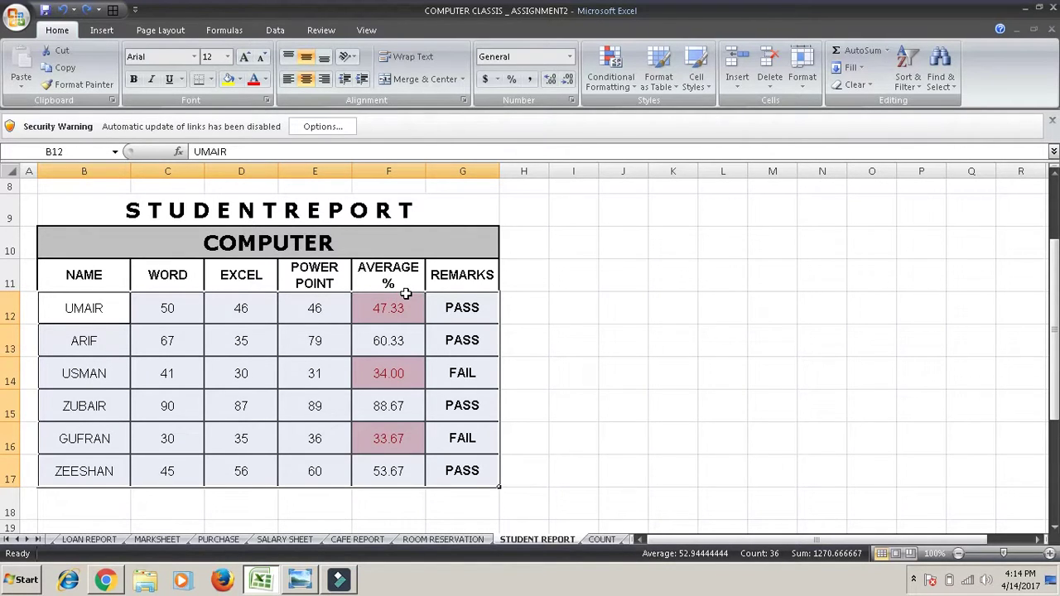
- Make the student rows 12–17 bold, italic and underlined with Ctrl+B, Ctrl+I and Ctrl+U
{"action": "key", "text": "ctrl+b"}
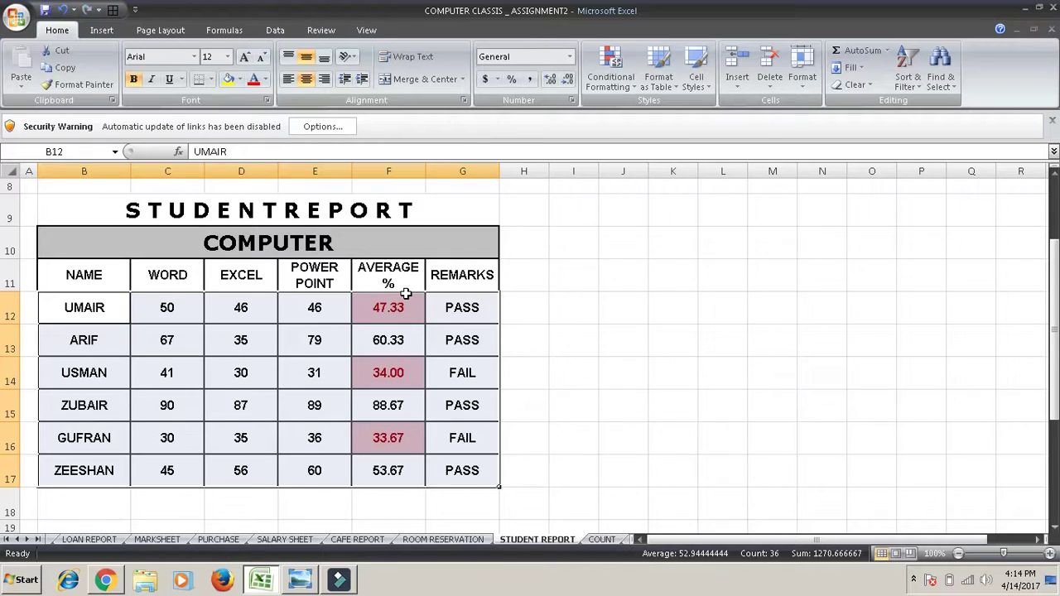
{"action": "key", "text": "ctrl+i"}
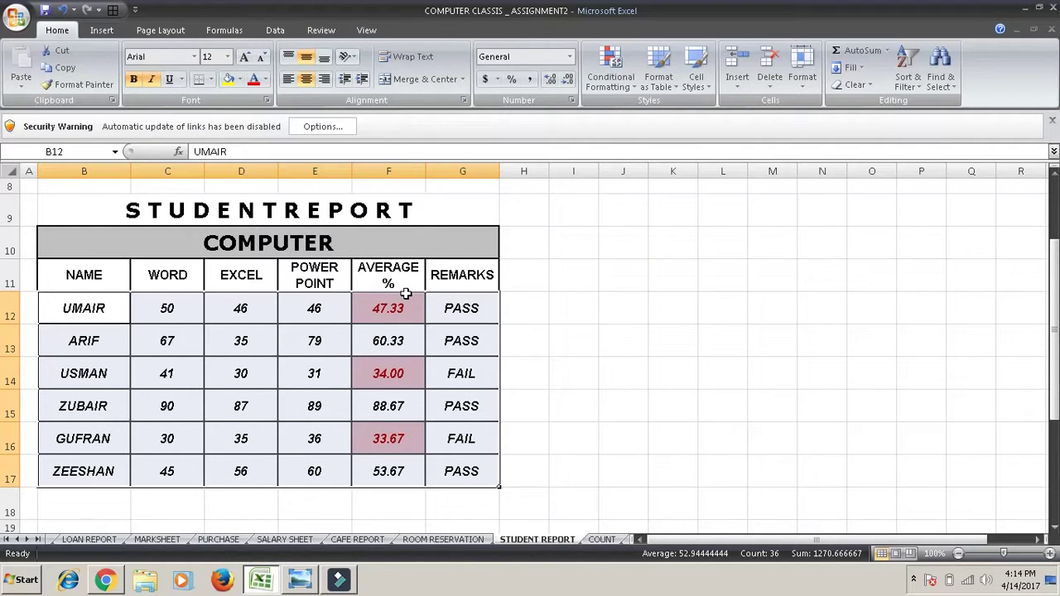
{"action": "key", "text": "ctrl+u"}
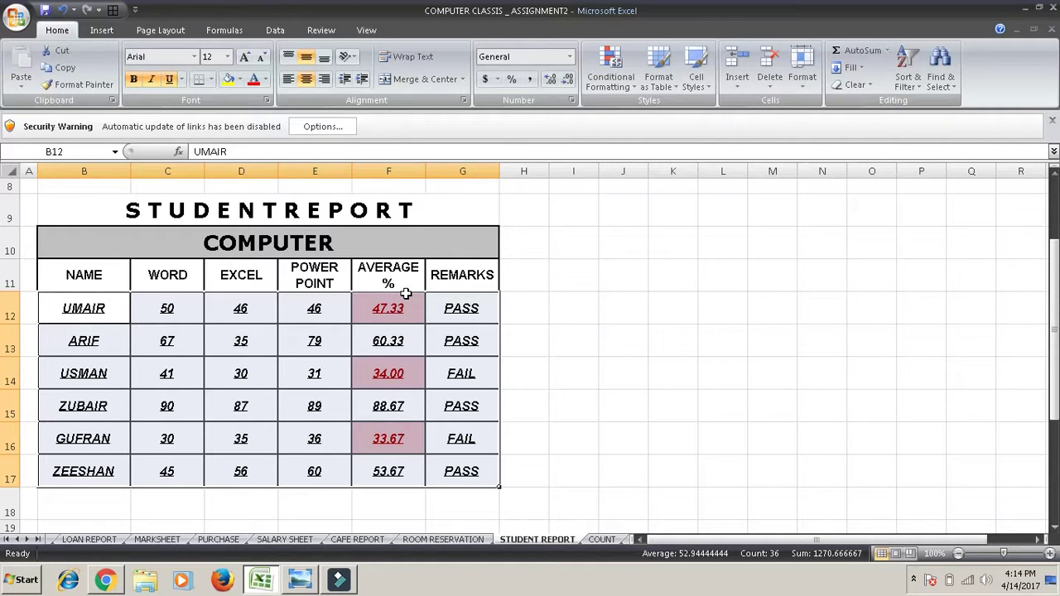
{"action": "key", "text": "Up"}
{"action": "key", "text": "Up"}
{"action": "key", "text": "Up"}
{"action": "key", "text": "Up"}
{"action": "key", "text": "Up"}
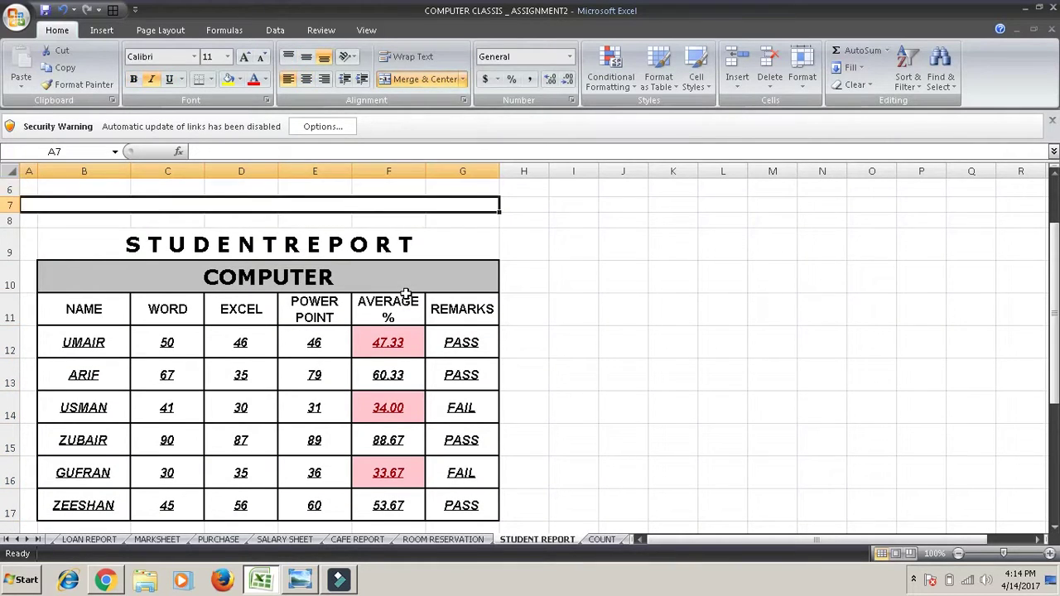
- Select the entire sheet and enlarge its font size to 14
{"action": "key", "text": "ctrl+a"}
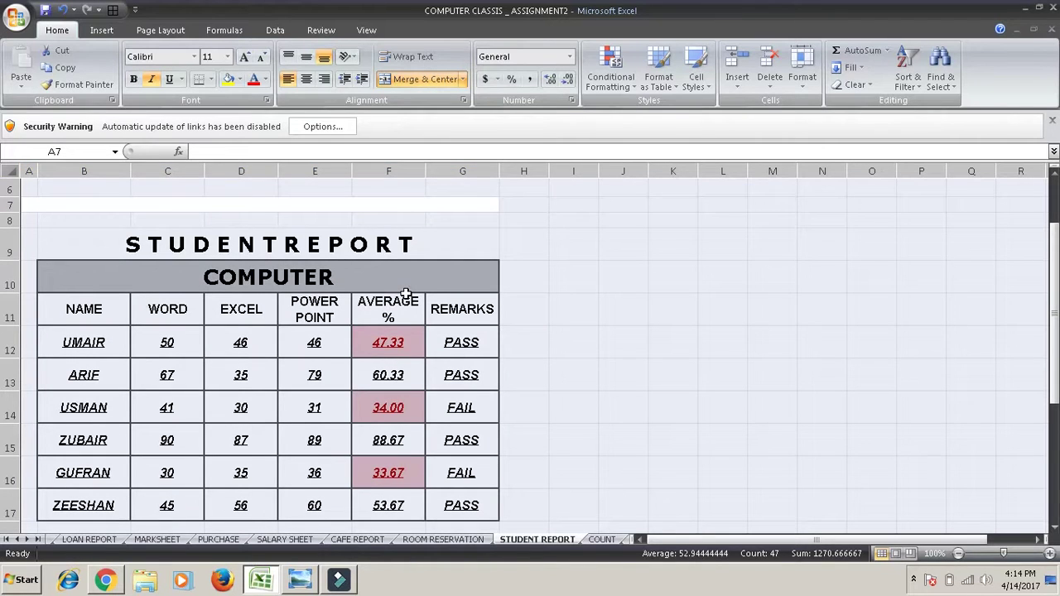
{"action": "left_click", "coordinate": [247, 58]}
{"action": "left_click", "coordinate": [247, 58]}
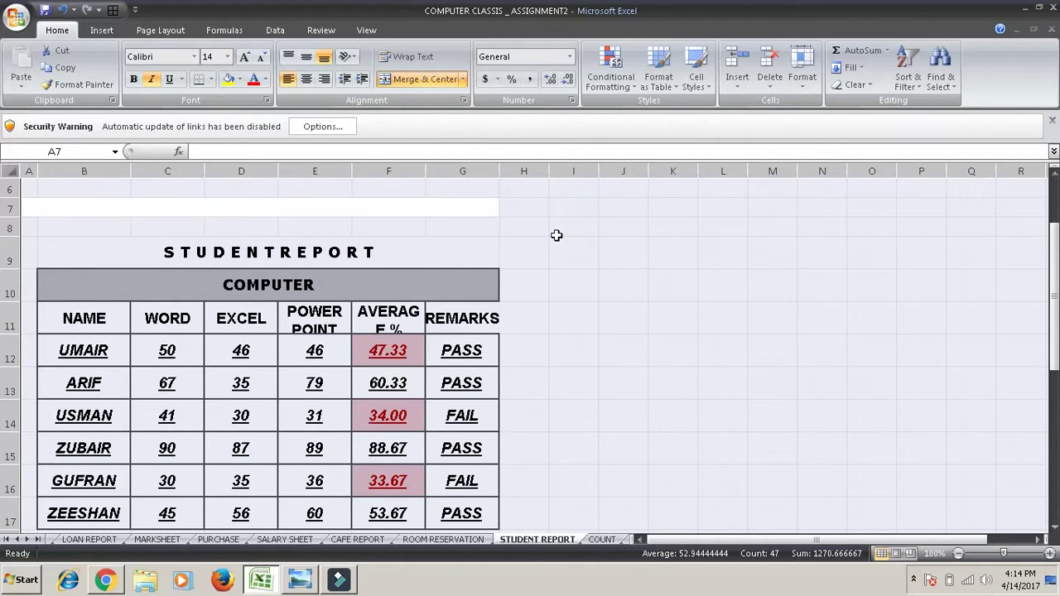
- Undo the font size changes with Ctrl+Z and select column C
{"action": "key", "text": "ctrl+z"}
{"action": "key", "text": "ctrl+z"}
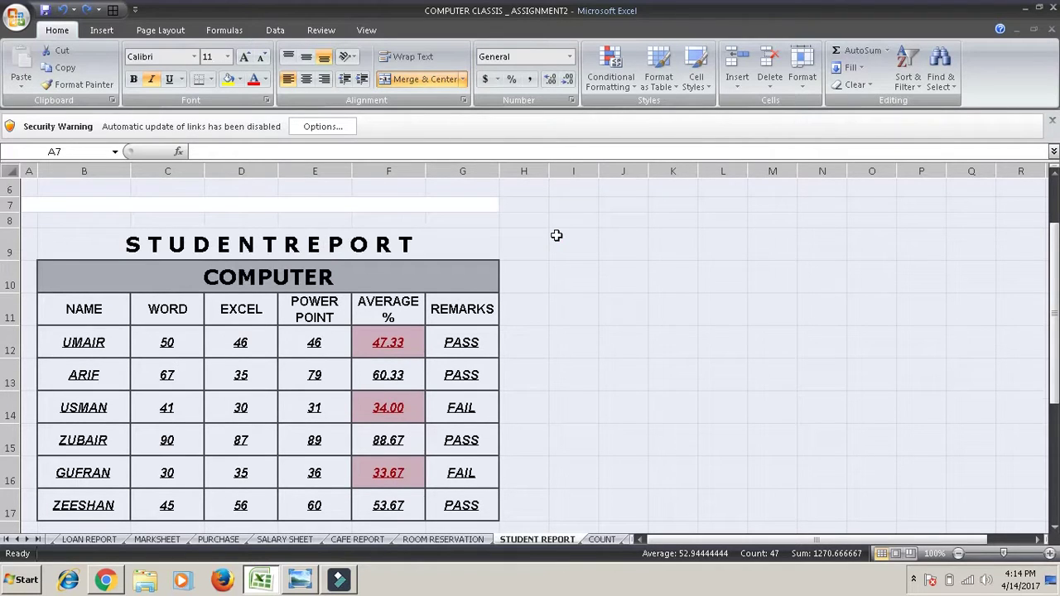
{"action": "key", "text": "ctrl+z"}
{"action": "key", "text": "ctrl+z"}
{"action": "key", "text": "ctrl+z"}
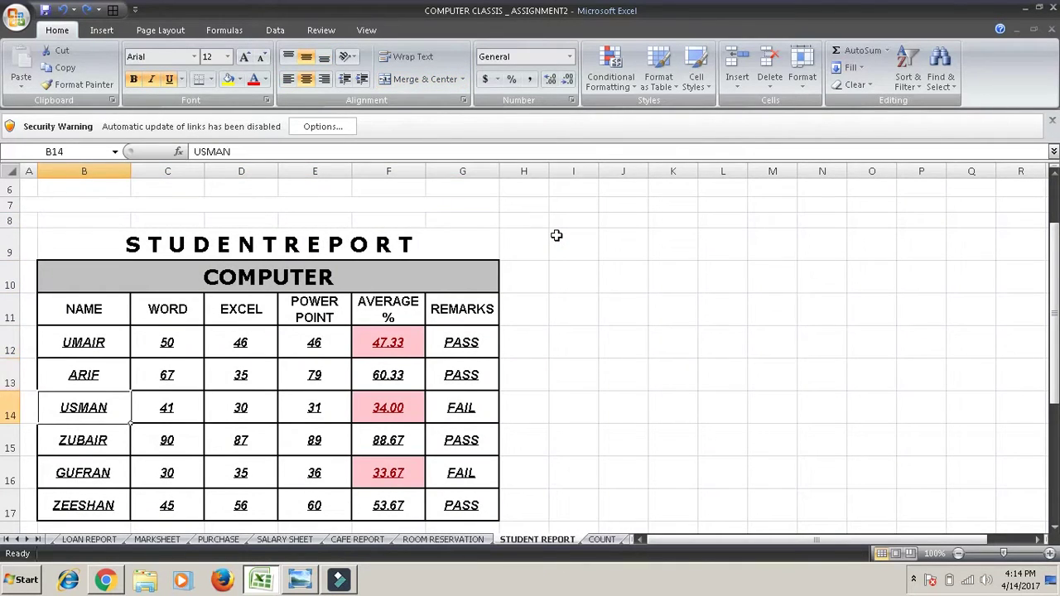
{"action": "key", "text": "ctrl+z"}
{"action": "key", "text": "ctrl+z"}
{"action": "key", "text": "ctrl+z"}
{"action": "key", "text": "ctrl+z"}
{"action": "key", "text": "ctrl+z"}
{"action": "key", "text": "ctrl+z"}
{"action": "key", "text": "ctrl+z"}
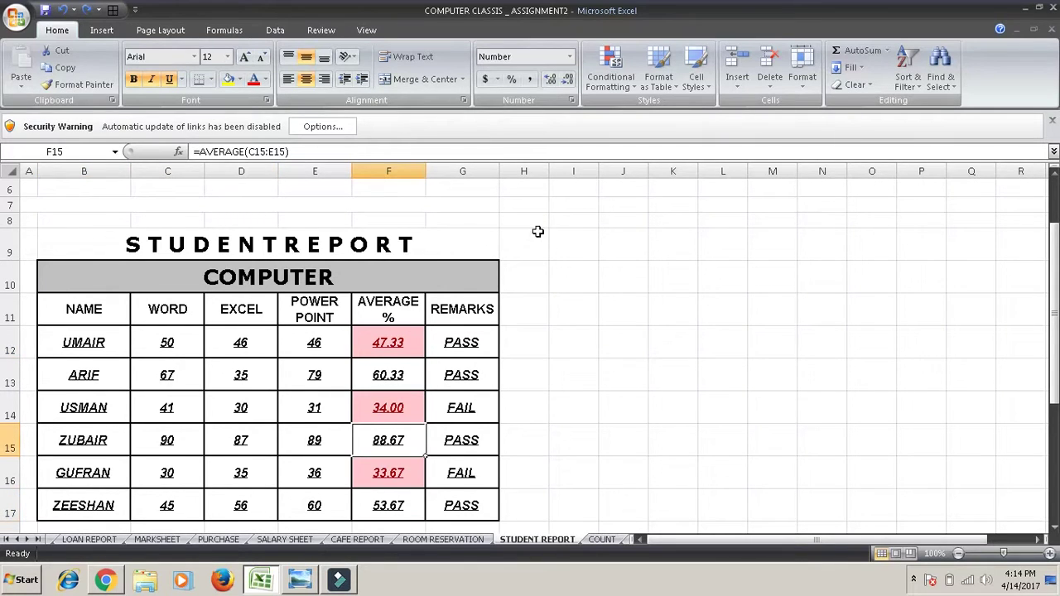
{"action": "left_click", "coordinate": [196, 166]}
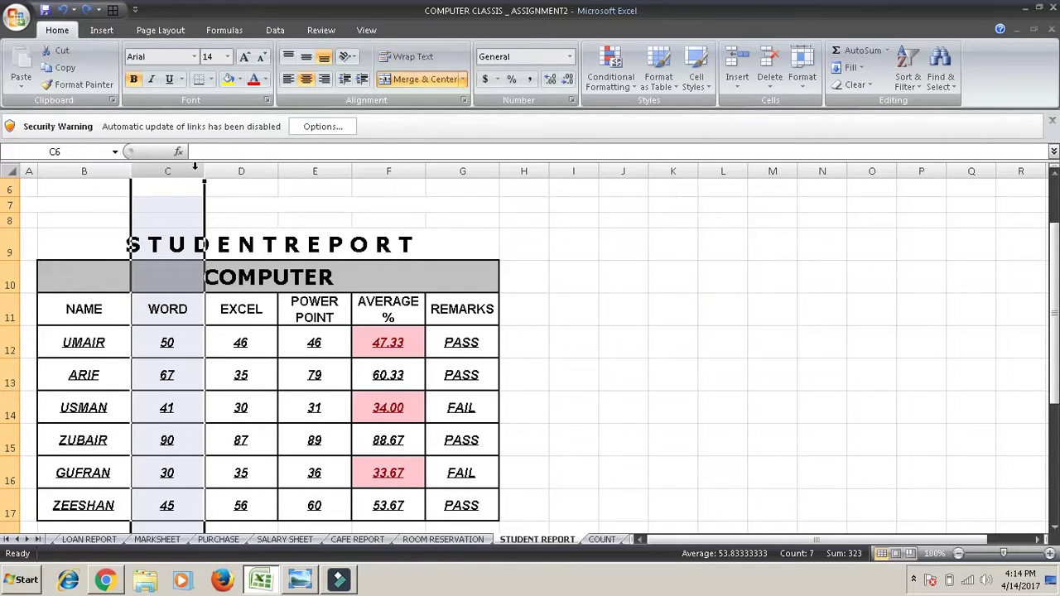
{"action": "key", "text": "ctrl+plus"}
{"action": "key", "text": "ctrl+plus"}
{"action": "key", "text": "ctrl+plus"}
{"action": "key", "text": "ctrl+plus"}
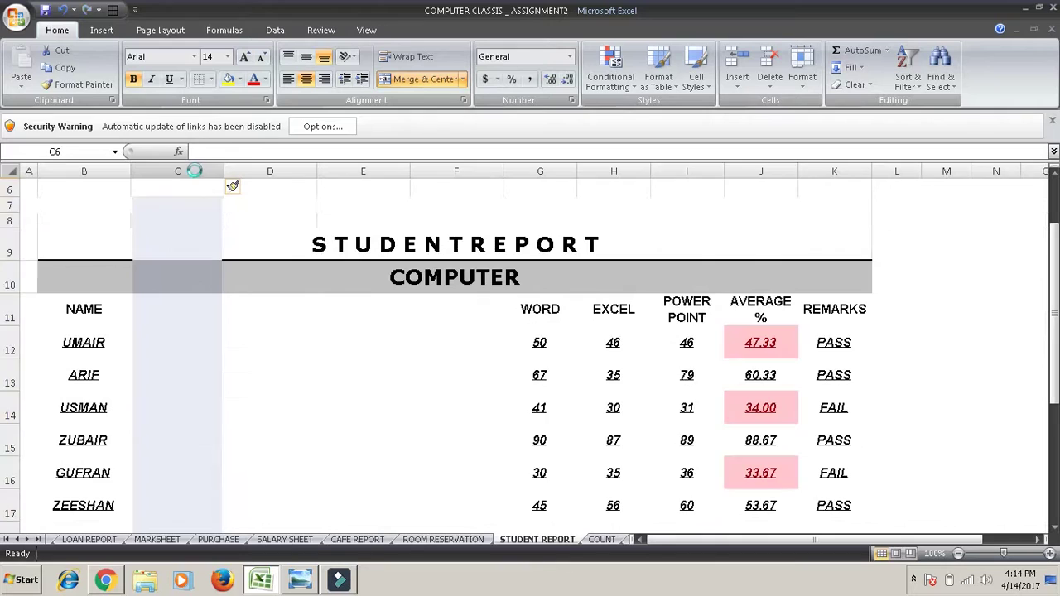
{"action": "key", "text": "ctrl+plus"}
{"action": "key", "text": "ctrl+plus"}
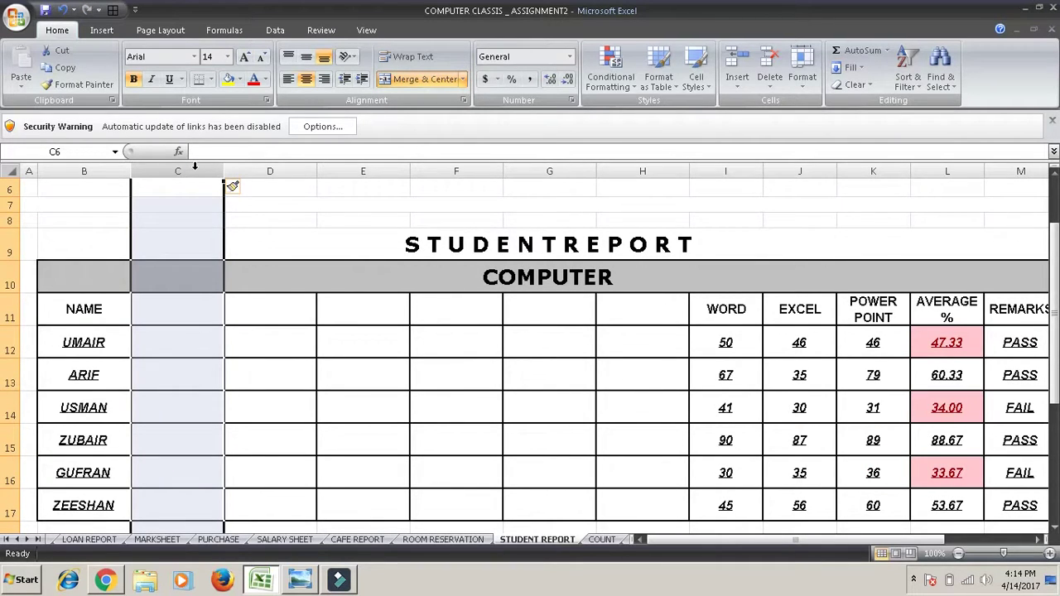
{"action": "key", "text": "ctrl+minus"}
{"action": "key", "text": "ctrl+minus"}
{"action": "key", "text": "ctrl+minus"}
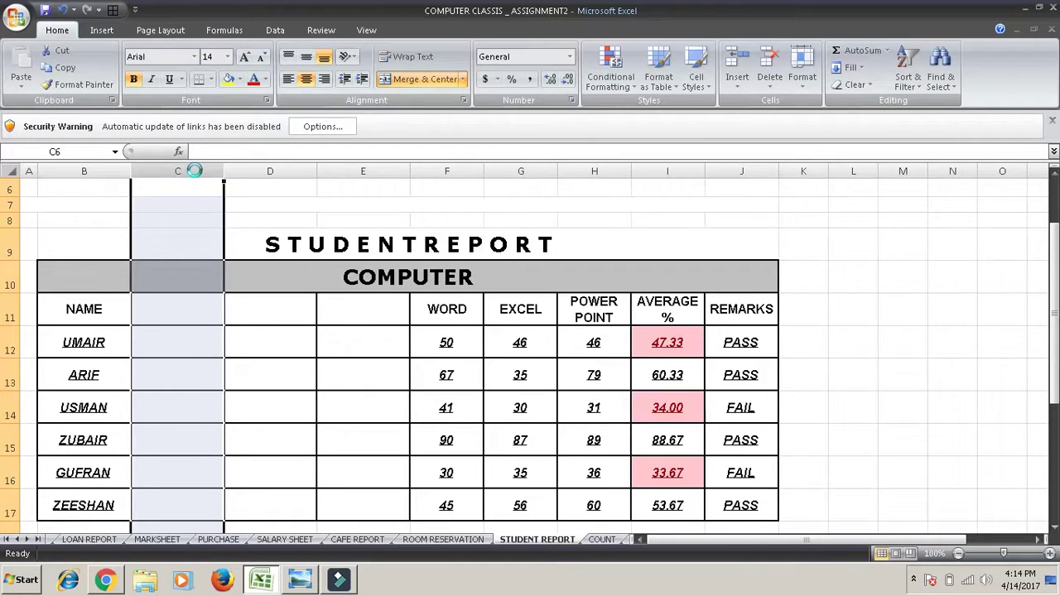
{"action": "key", "text": "ctrl+minus"}
{"action": "key", "text": "ctrl+minus"}
{"action": "key", "text": "ctrl+minus"}
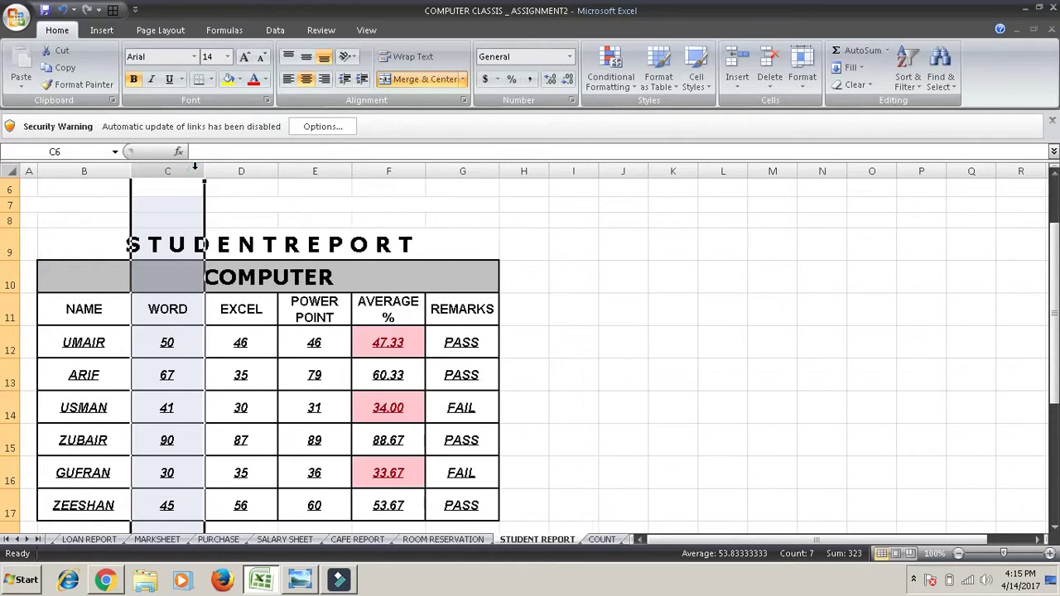
{"action": "left_click", "coordinate": [10, 318]}
{"action": "key", "text": "ctrl+plus"}
{"action": "key", "text": "ctrl+plus"}
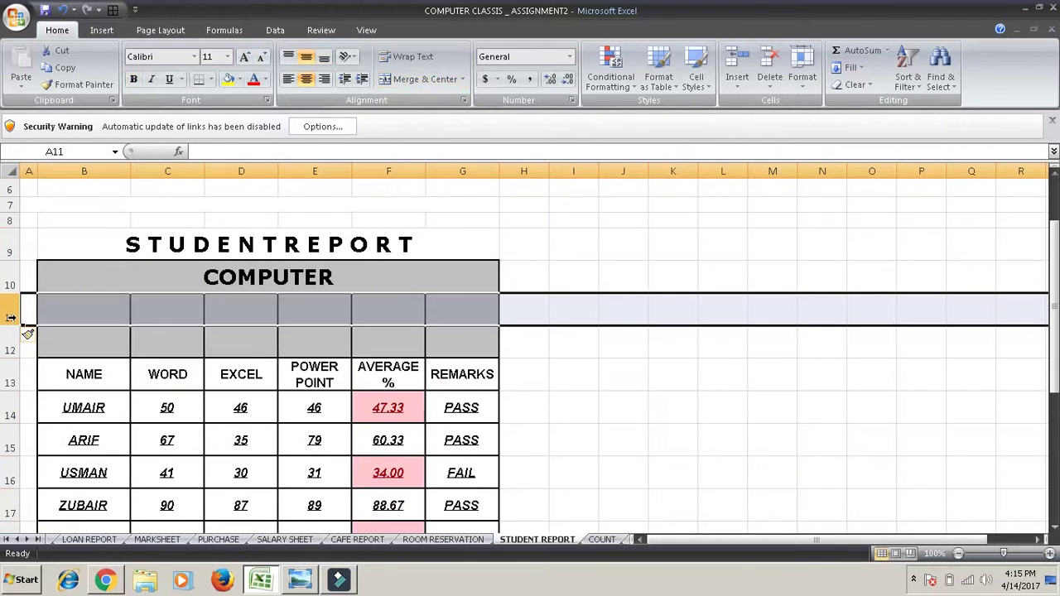
{"action": "key", "text": "ctrl+plus"}
{"action": "key", "text": "ctrl+plus"}
{"action": "key", "text": "ctrl+minus"}
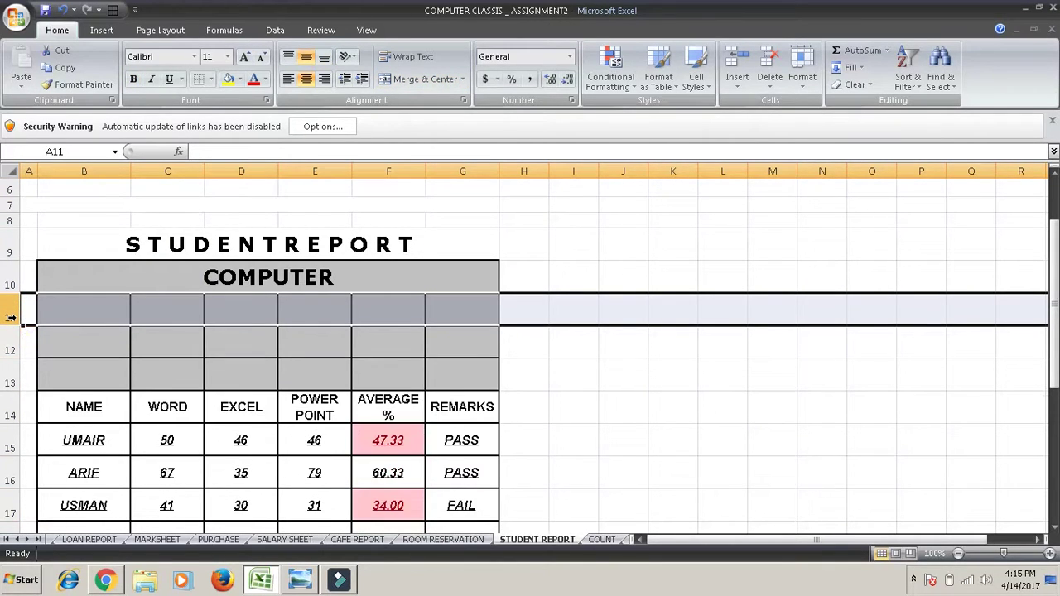
{"action": "key", "text": "ctrl+minus"}
{"action": "key", "text": "ctrl+minus"}
{"action": "key", "text": "ctrl+minus"}
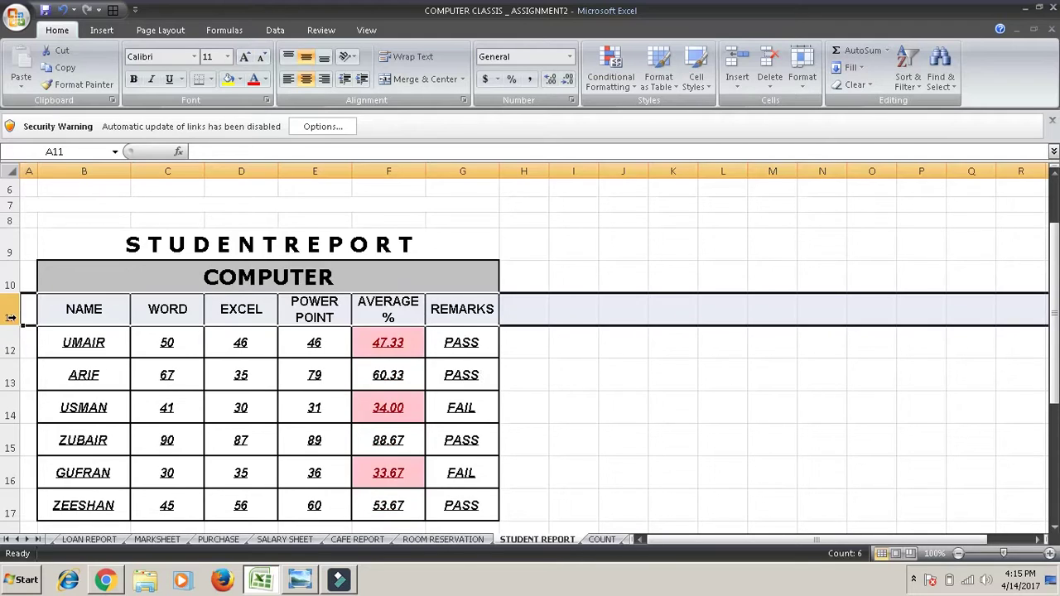
{"action": "left_click", "coordinate": [368, 303]}
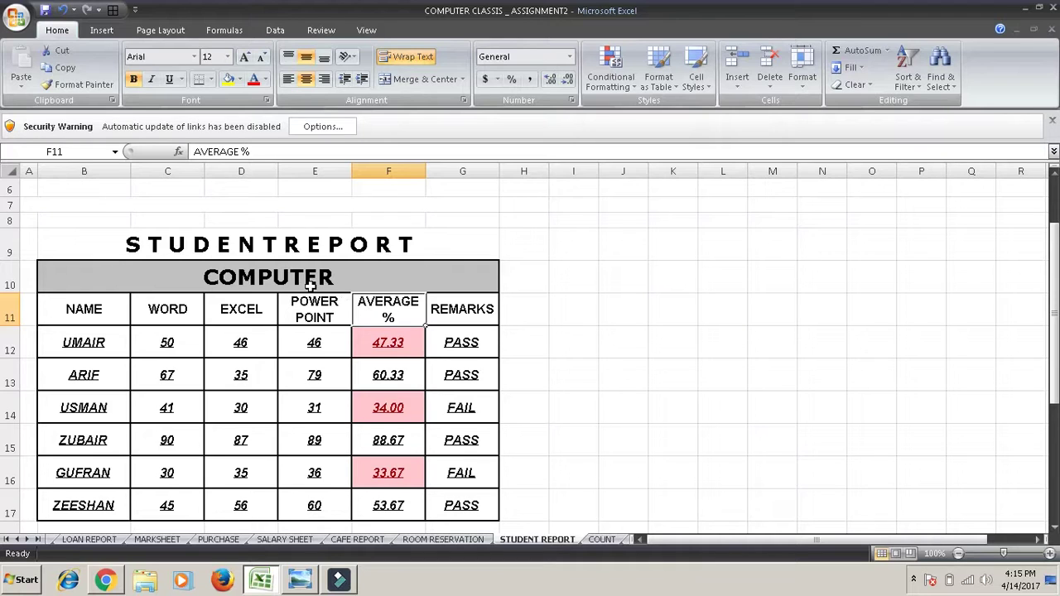
{"action": "left_click", "coordinate": [187, 313]}
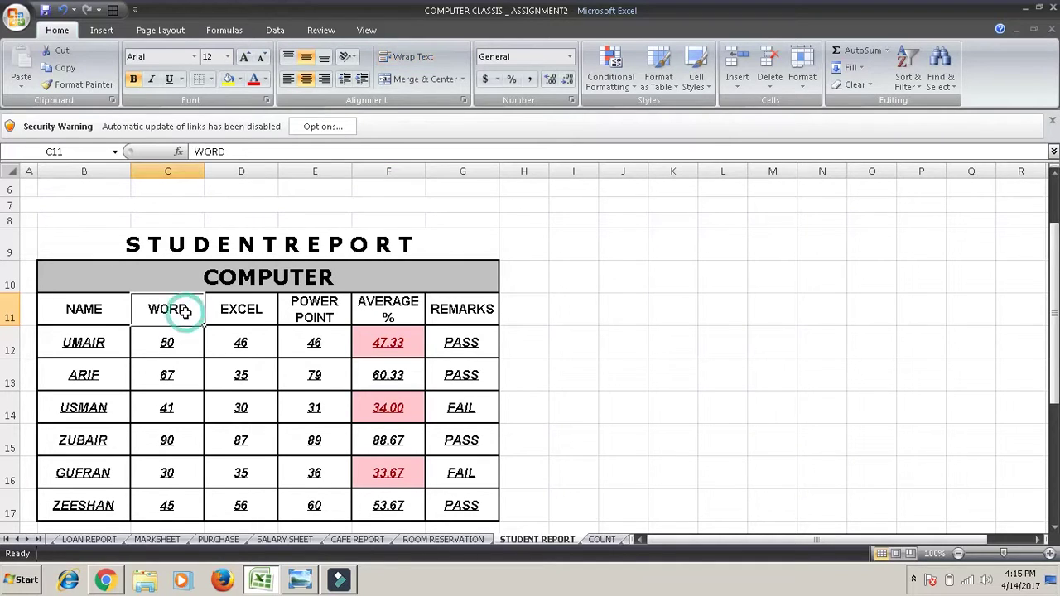
- Copy the WORD header into I12, then undo the paste
{"action": "key", "text": "ctrl+c"}
{"action": "left_click", "coordinate": [593, 328]}
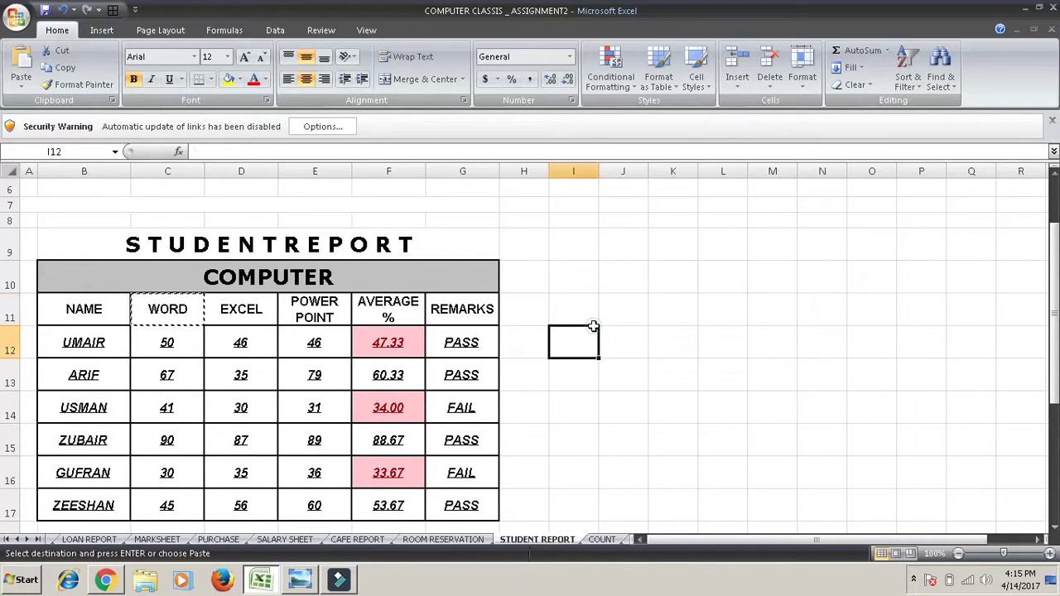
{"action": "key", "text": "ctrl+v"}
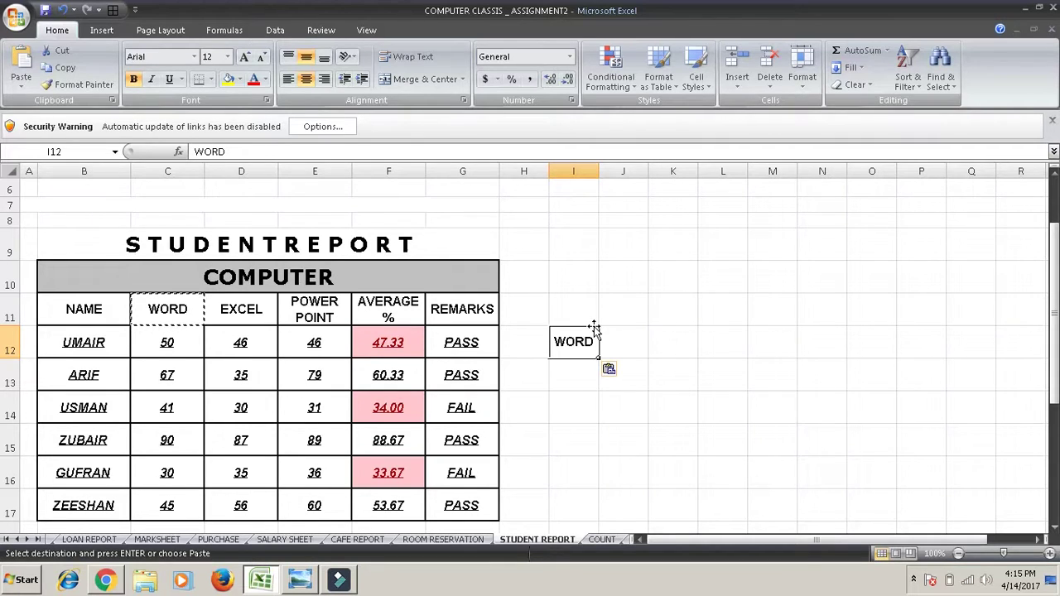
{"action": "key", "text": "ctrl+z"}
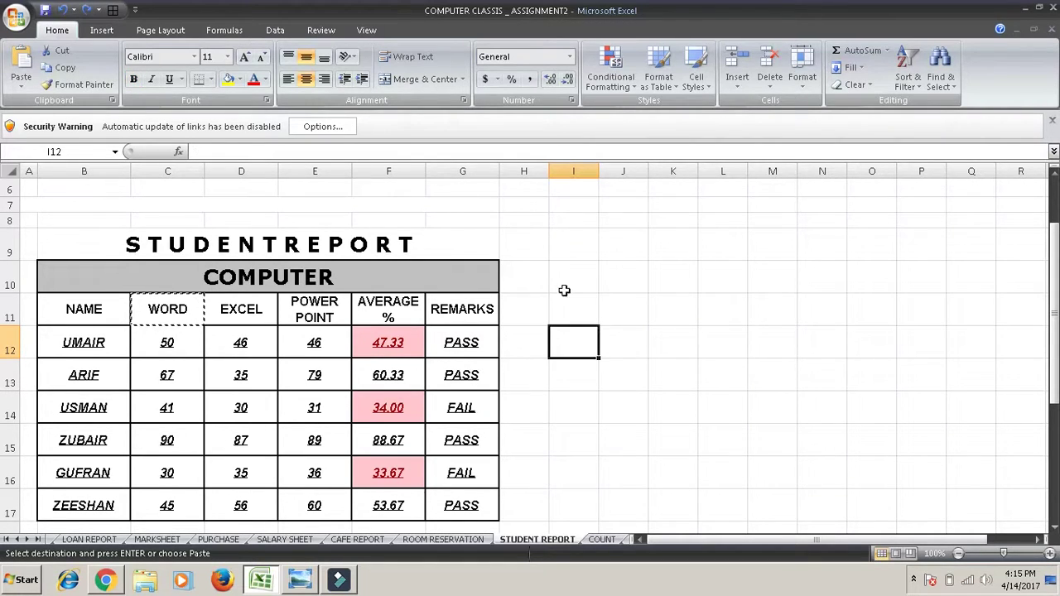
- Move the EXCEL header from D11 into cell K11
{"action": "left_click", "coordinate": [255, 311]}
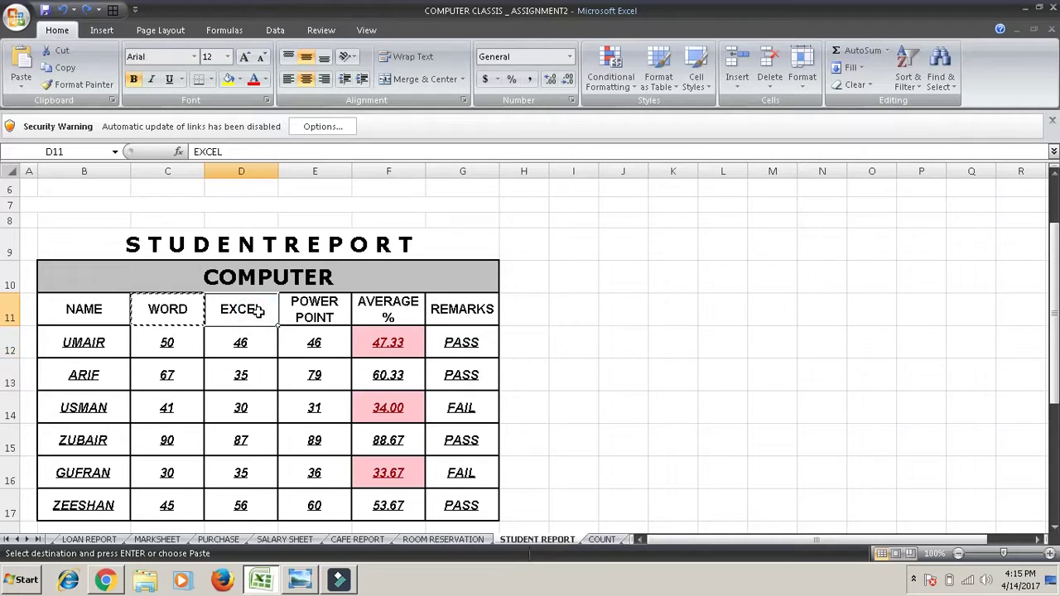
{"action": "key", "text": "ctrl+c"}
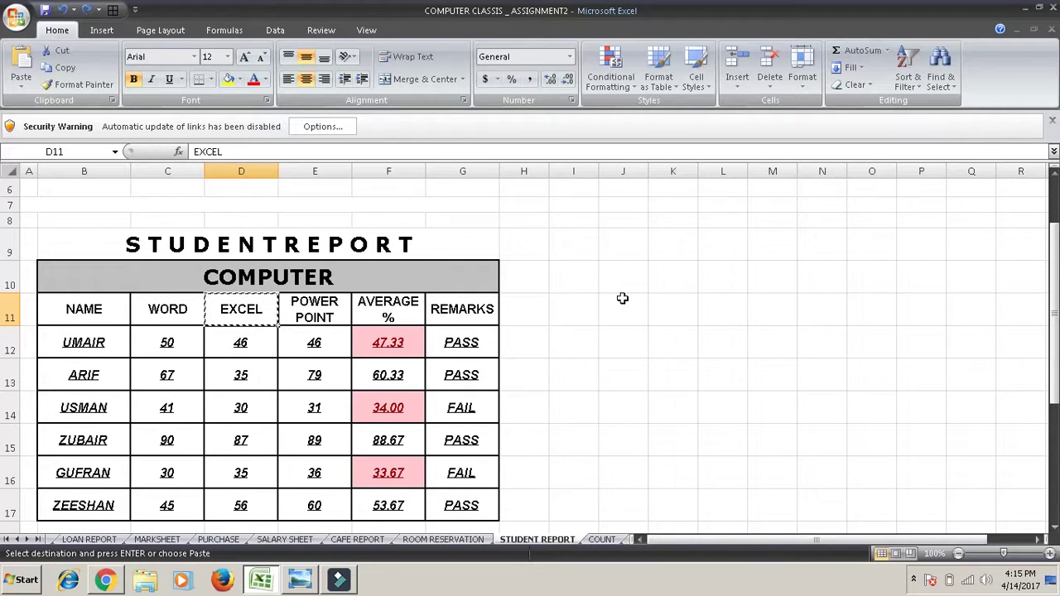
{"action": "left_click", "coordinate": [663, 298]}
{"action": "key", "text": "ctrl+v"}
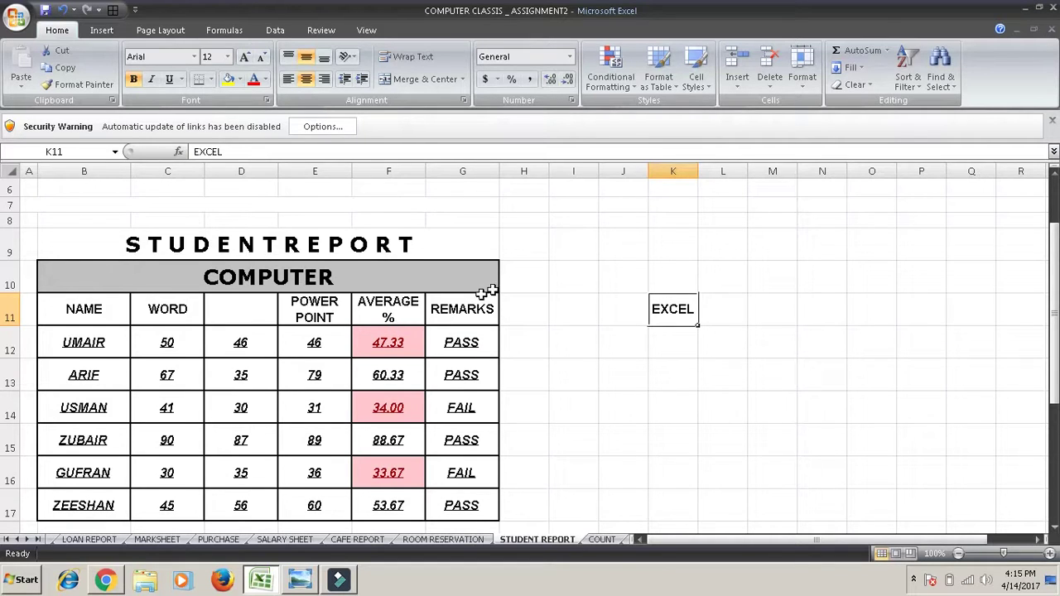
{"action": "left_click", "coordinate": [674, 246]}
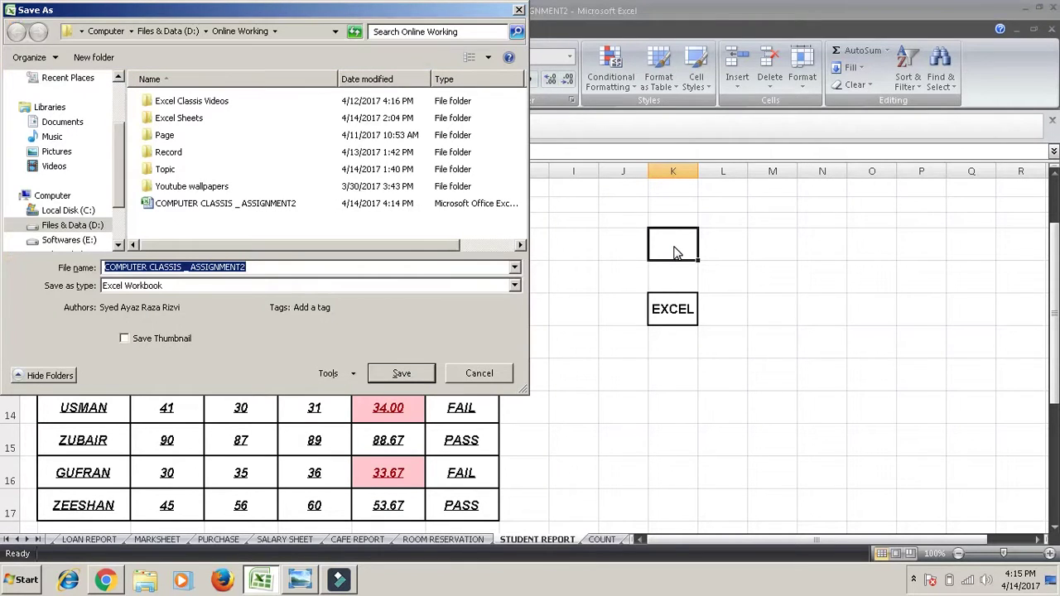
{"action": "left_click", "coordinate": [333, 267]}
{"action": "key", "text": "BackSpace"}
{"action": "key", "text": "BackSpace"}
{"action": "key", "text": "BackSpace"}
{"action": "key", "text": "BackSpace"}
{"action": "key", "text": "BackSpace"}
{"action": "key", "text": "BackSpace"}
{"action": "key", "text": "BackSpace"}
{"action": "type", "text": "3"}
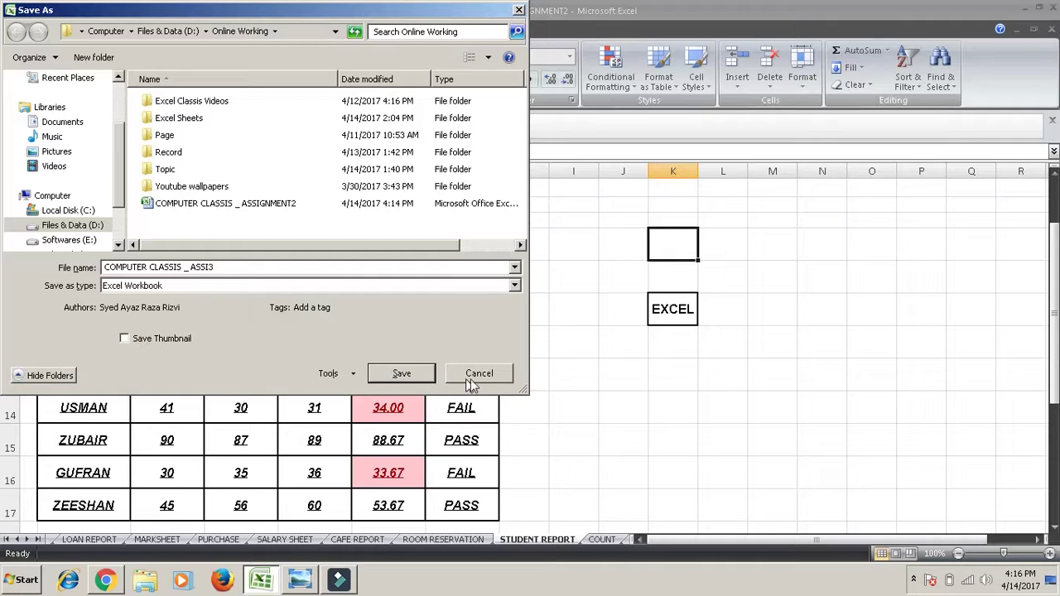
{"action": "left_click", "coordinate": [476, 375]}
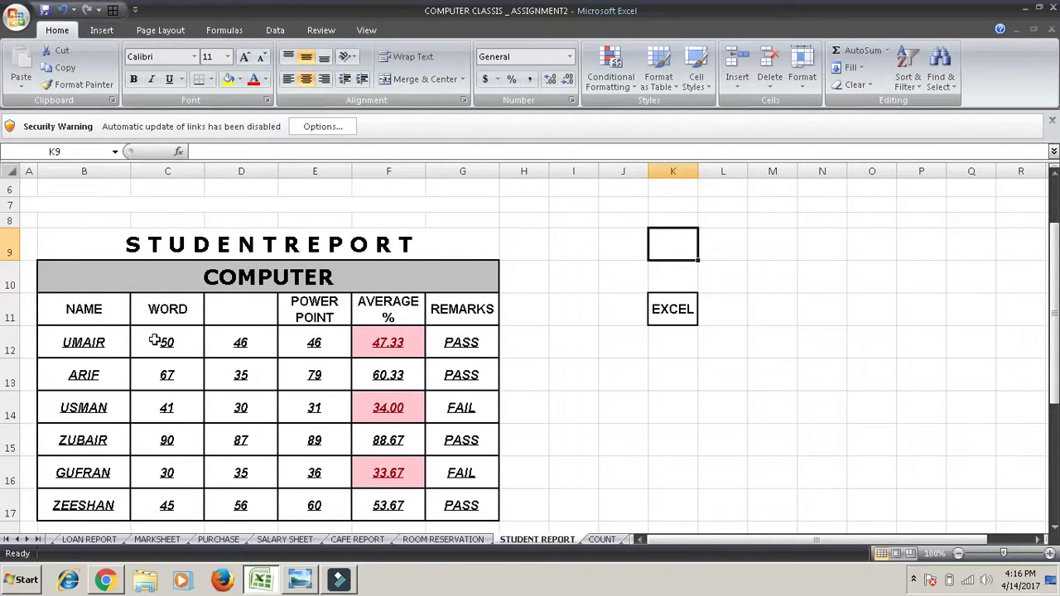
- Edit B12 to append a surname to the first student's name, fixing typos, and confirm
{"action": "left_click", "coordinate": [119, 341]}
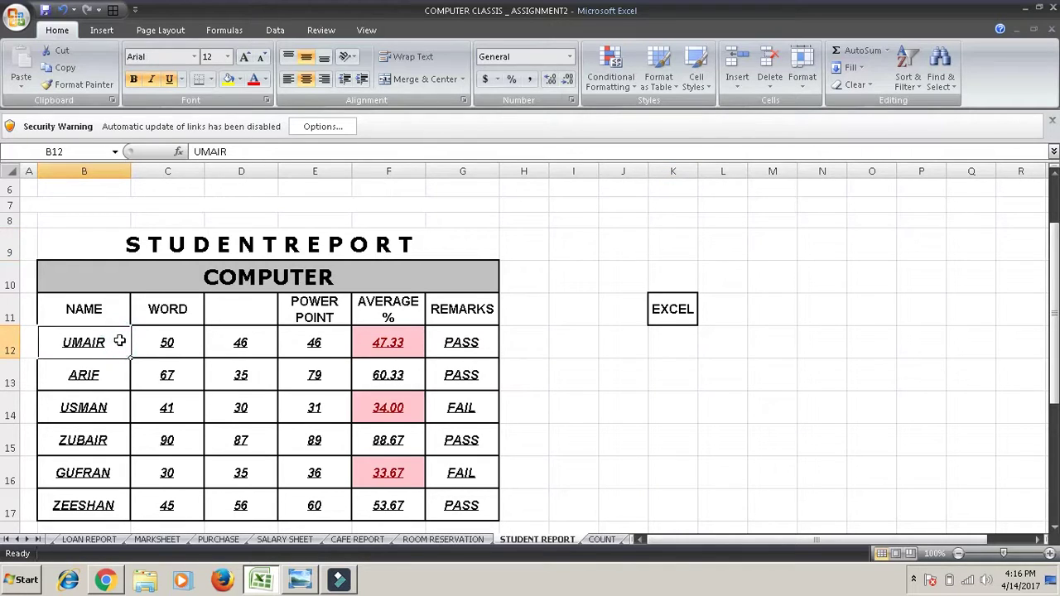
{"action": "double_click", "coordinate": [120, 342]}
{"action": "type", "text": "Rah"}
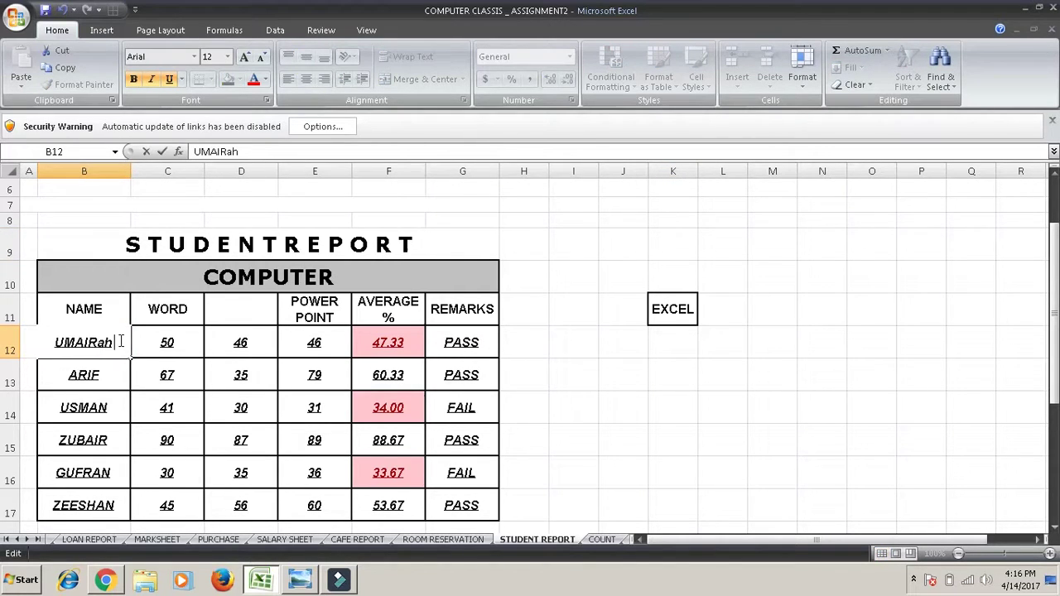
{"action": "key", "text": "BackSpace"}
{"action": "key", "text": "BackSpace"}
{"action": "type", "text": "AHMED"}
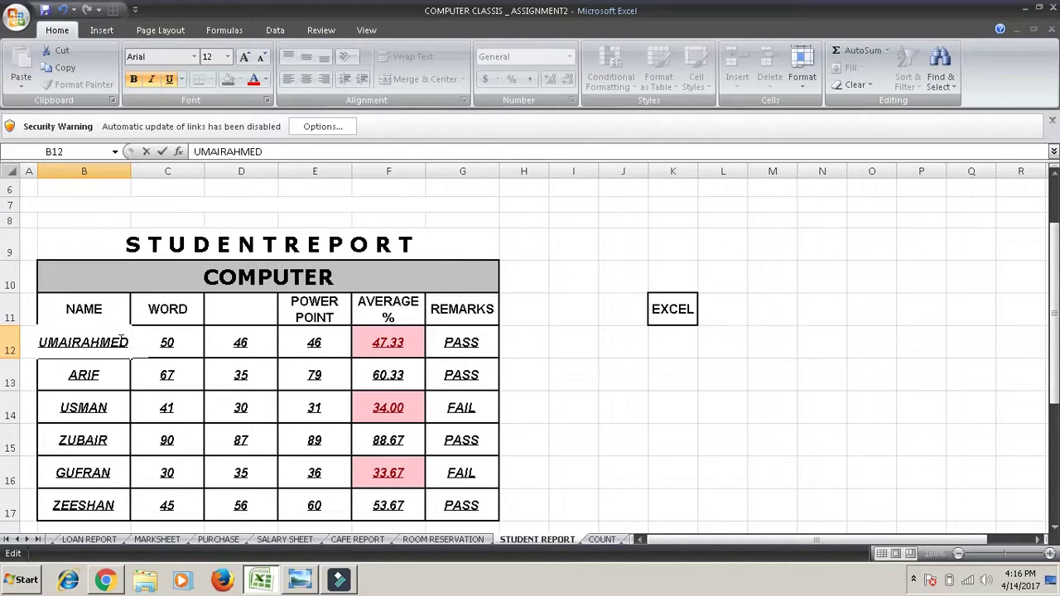
{"action": "key", "text": "BackSpace"}
{"action": "key", "text": "BackSpace"}
{"action": "key", "text": "BackSpace"}
{"action": "key", "text": "BackSpace"}
{"action": "key", "text": "BackSpace"}
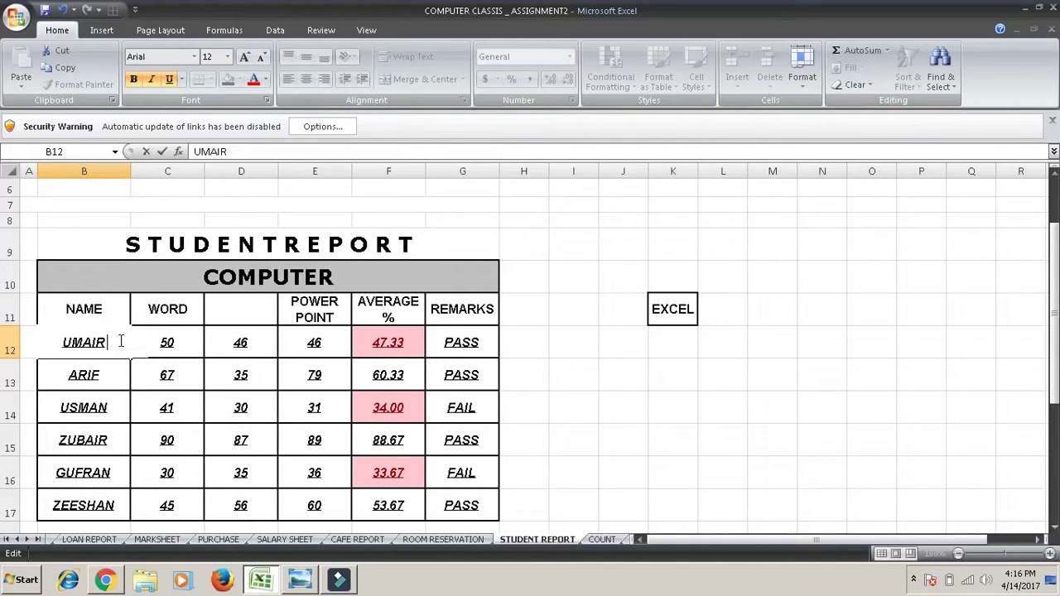
{"action": "type", "text": " AHMED"}
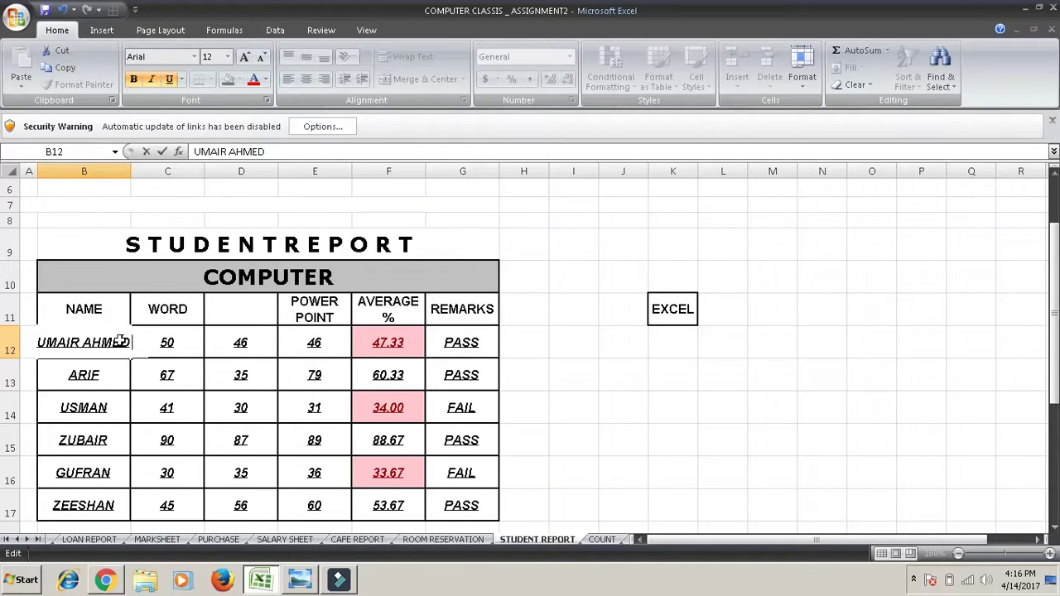
{"action": "key", "text": "Return"}
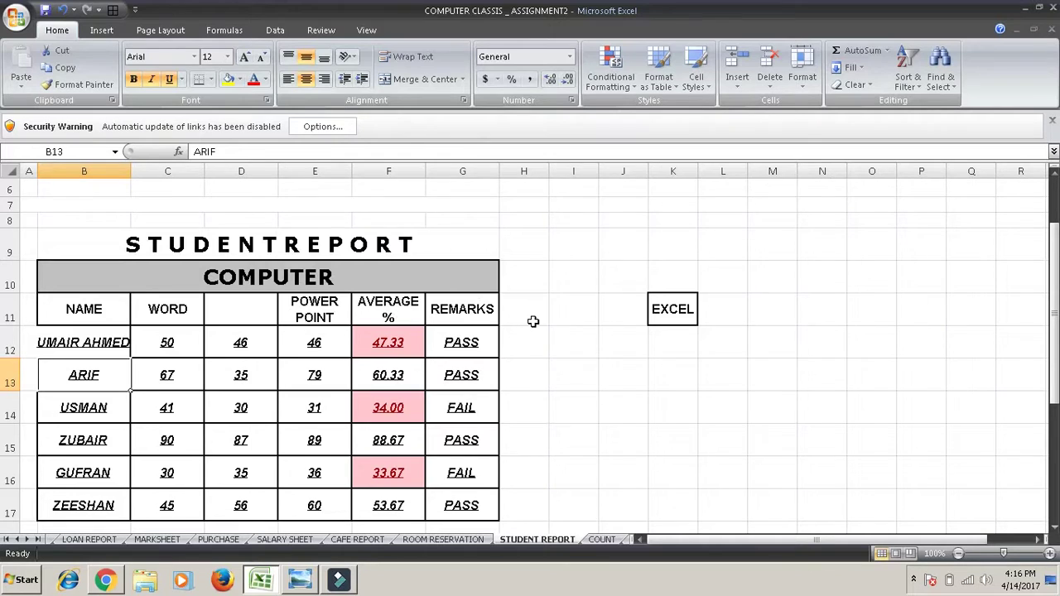
- Search the sheet for a student's name with Ctrl+F, close the search, and click cells L12 and J9
{"action": "key", "text": "ctrl+f"}
{"action": "type", "text": "ARIF"}
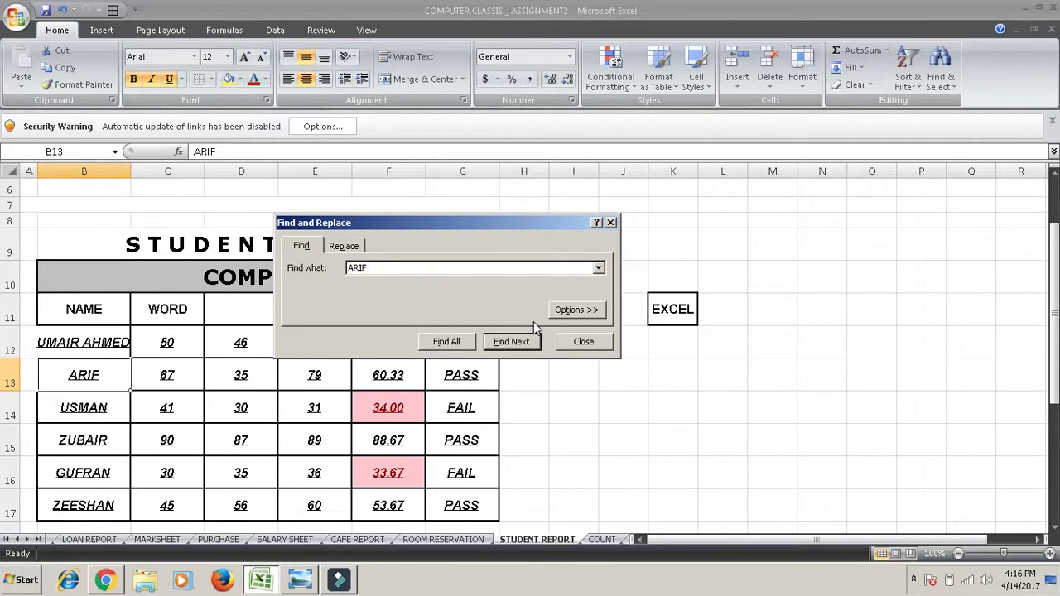
{"action": "left_click", "coordinate": [583, 342]}
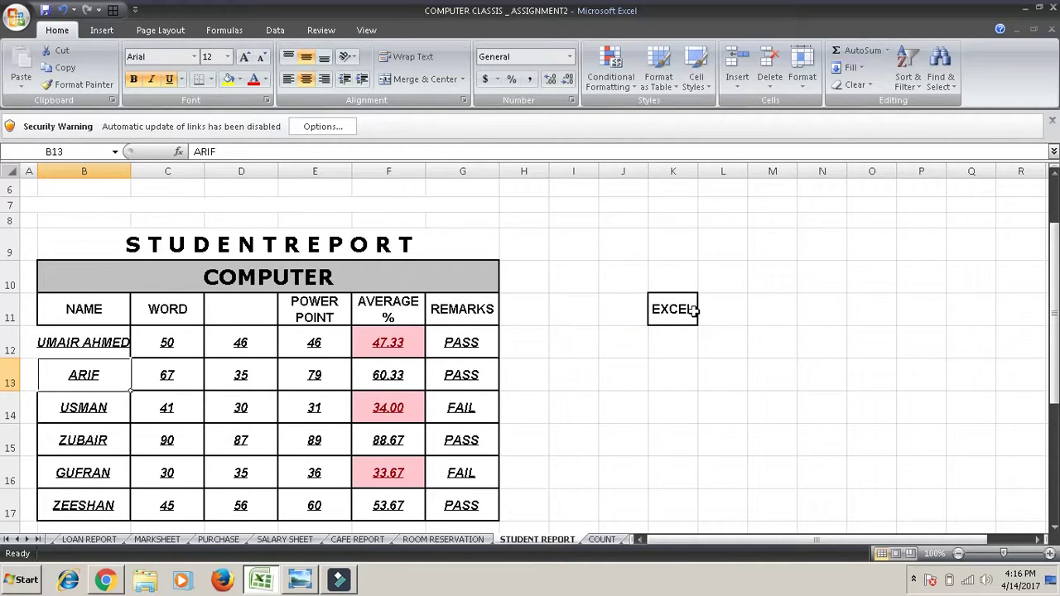
{"action": "left_click", "coordinate": [745, 334]}
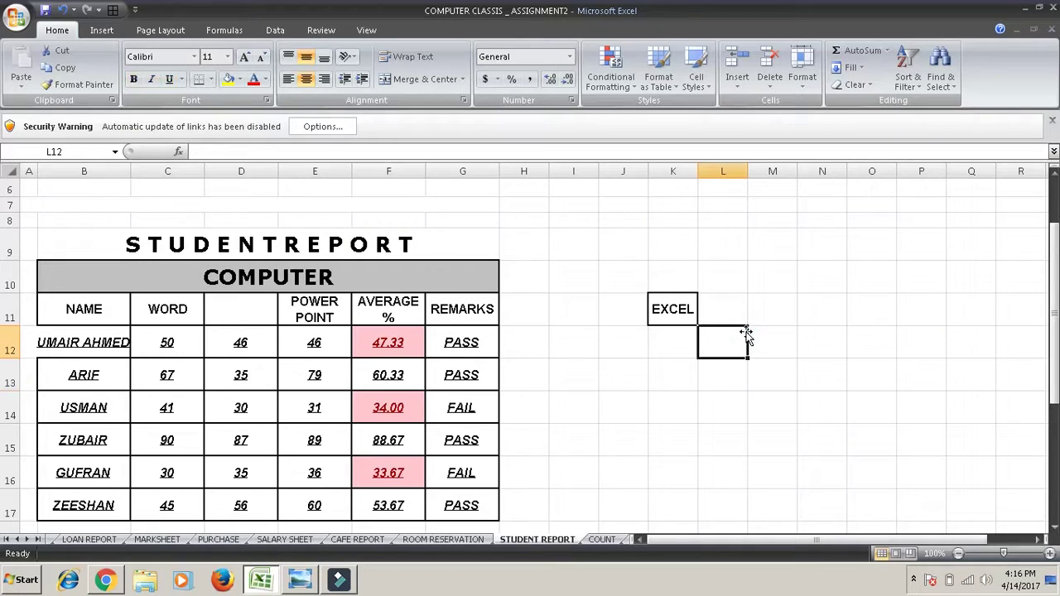
{"action": "left_click", "coordinate": [606, 247]}
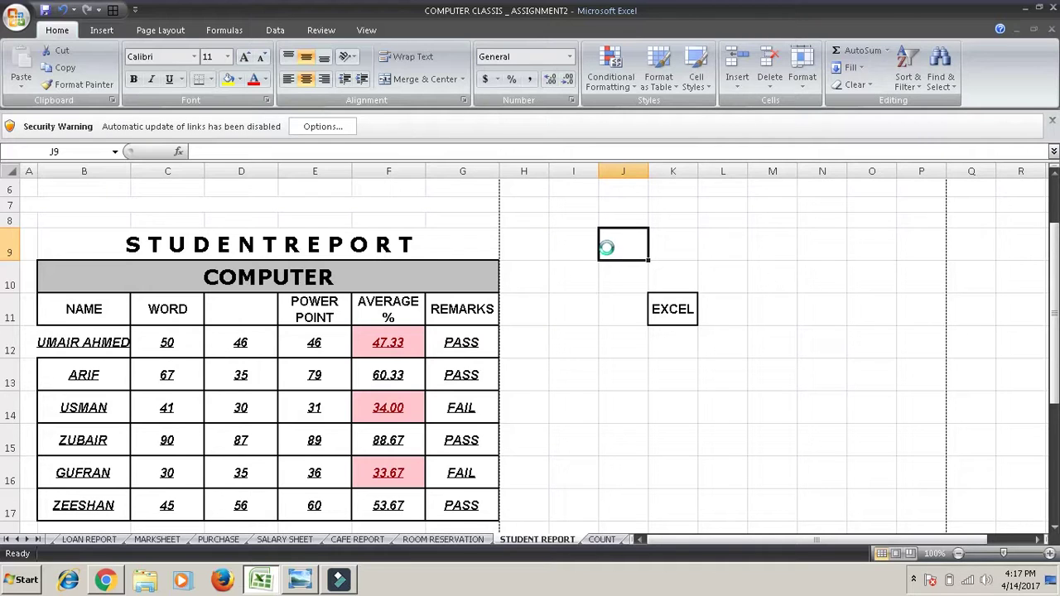
{"action": "key", "text": "ctrl+p"}
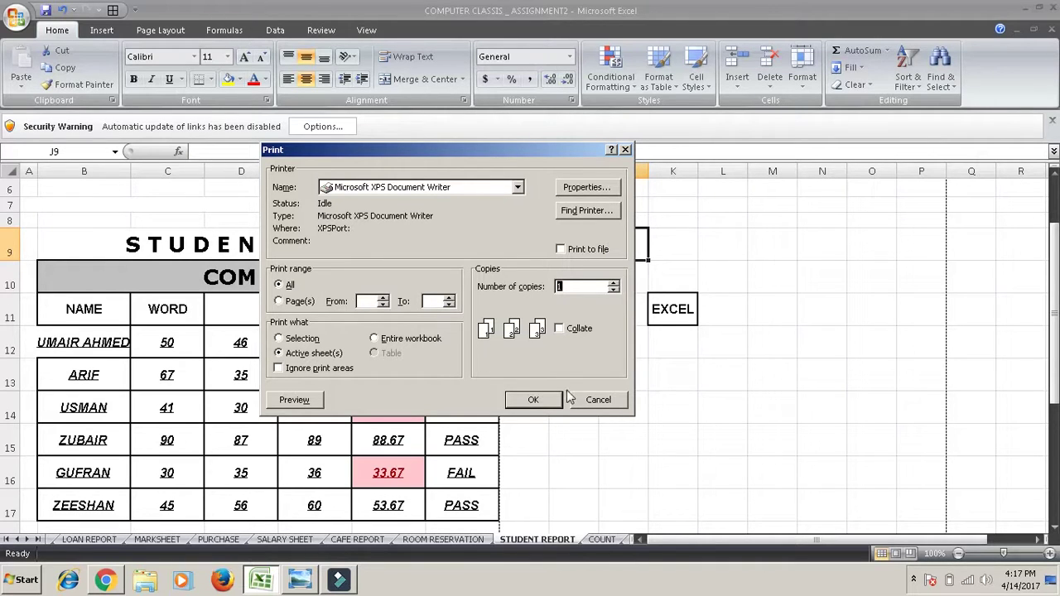
{"action": "left_click", "coordinate": [593, 400]}
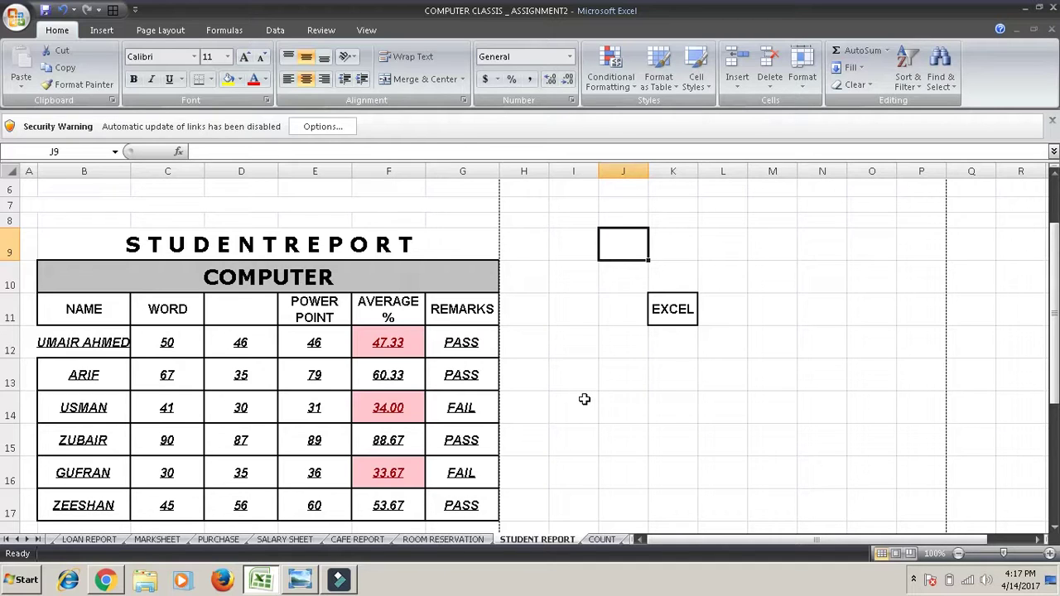
- Navigate with arrow keys across the marks and averages back to the first student's name in B12
{"action": "key", "text": "Down"}
{"action": "key", "text": "Down"}
{"action": "key", "text": "Down"}
{"action": "key", "text": "Down"}
{"action": "key", "text": "Down"}
{"action": "key", "text": "Left"}
{"action": "key", "text": "Left"}
{"action": "key", "text": "Left"}
{"action": "key", "text": "Left"}
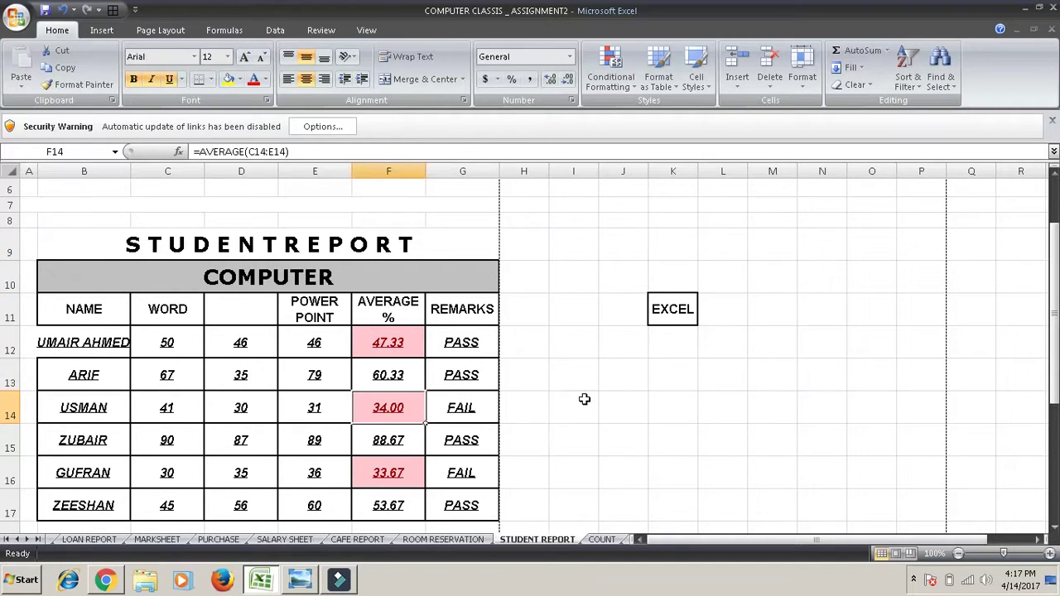
{"action": "key", "text": "Left"}
{"action": "key", "text": "Left"}
{"action": "key", "text": "Left"}
{"action": "key", "text": "Left"}
{"action": "key", "text": "Right"}
{"action": "key", "text": "Right"}
{"action": "key", "text": "Right"}
{"action": "key", "text": "Right"}
{"action": "key", "text": "Right"}
{"action": "key", "text": "Down"}
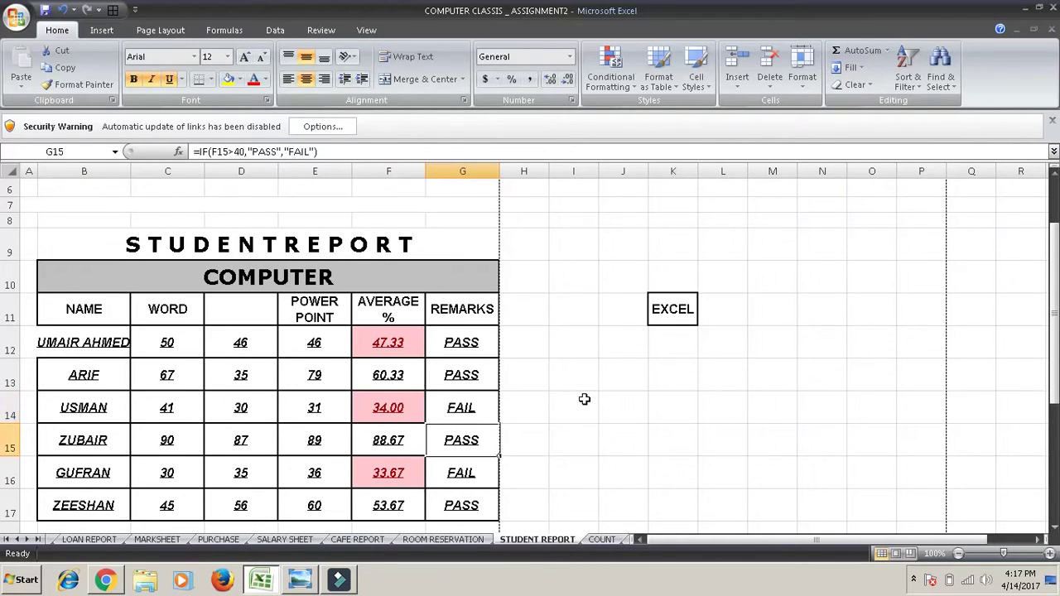
{"action": "key", "text": "Down"}
{"action": "key", "text": "Down"}
{"action": "key", "text": "Down"}
{"action": "key", "text": "Left"}
{"action": "key", "text": "Left"}
{"action": "key", "text": "Left"}
{"action": "key", "text": "Left"}
{"action": "key", "text": "Left"}
{"action": "key", "text": "Left"}
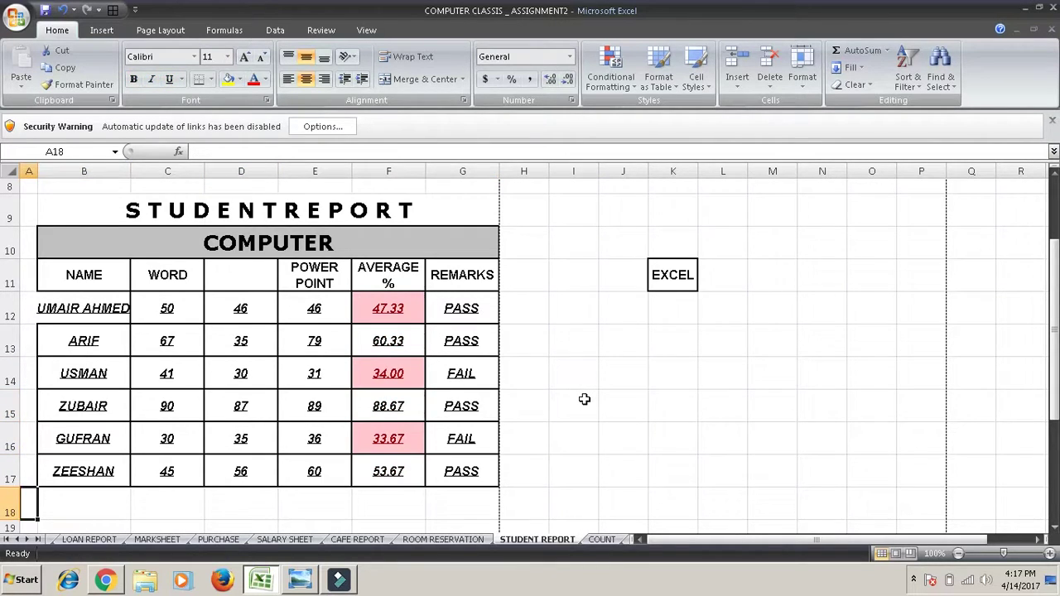
{"action": "key", "text": "Up"}
{"action": "key", "text": "Up"}
{"action": "key", "text": "Up"}
{"action": "key", "text": "Right"}
{"action": "key", "text": "Right"}
{"action": "key", "text": "Up"}
{"action": "key", "text": "Up"}
{"action": "key", "text": "Up"}
{"action": "key", "text": "Up"}
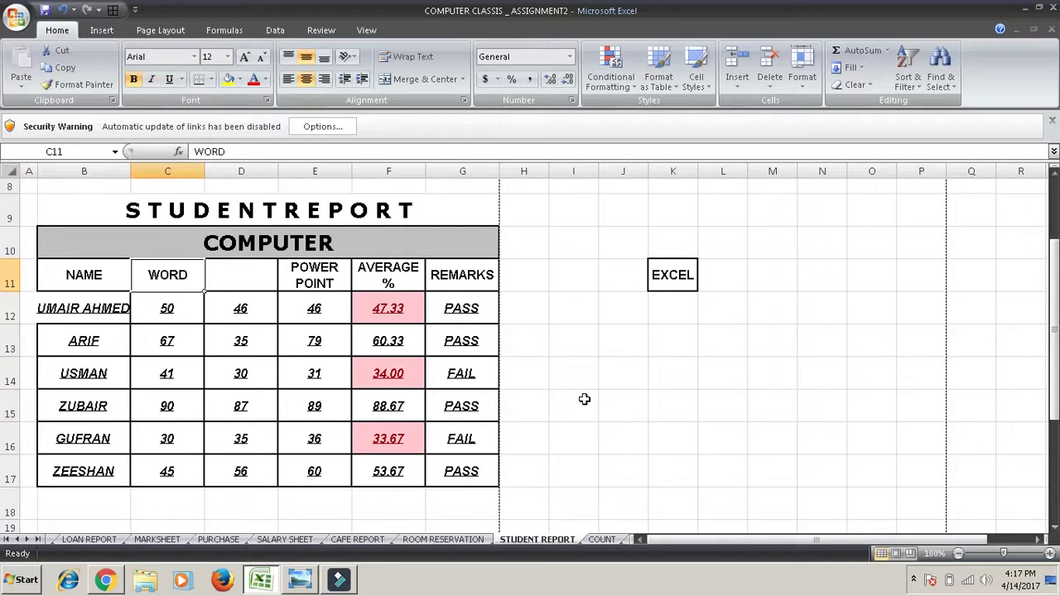
{"action": "key", "text": "Left"}
{"action": "key", "text": "Down"}
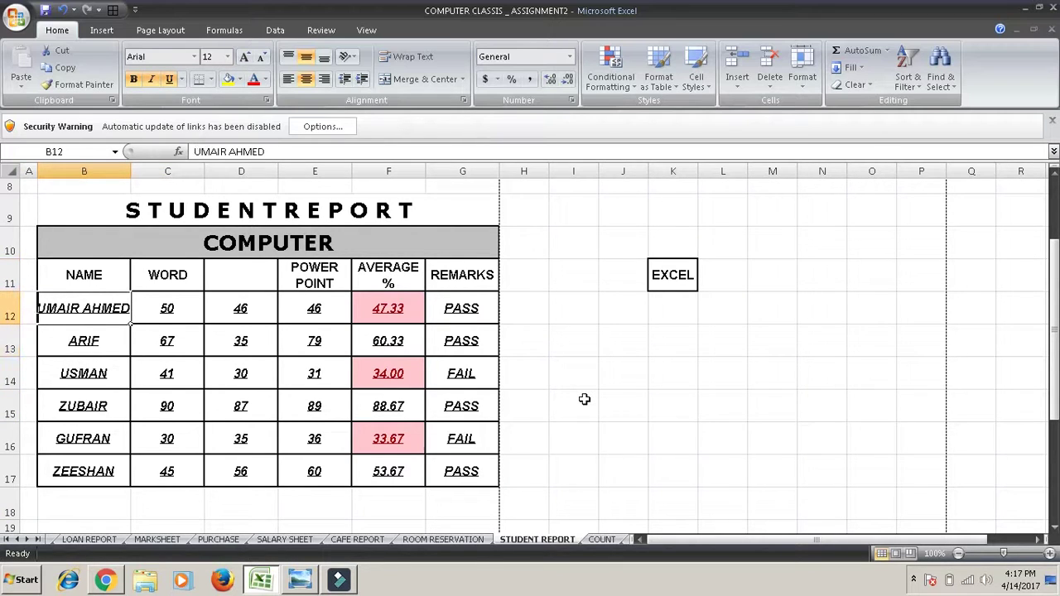
- Remove the surname from the name in B12 with F2 and Backspace, then select B12:C12
{"action": "key", "text": "F2"}
{"action": "key", "text": "BackSpace"}
{"action": "key", "text": "BackSpace"}
{"action": "key", "text": "BackSpace"}
{"action": "key", "text": "BackSpace"}
{"action": "key", "text": "BackSpace"}
{"action": "key", "text": "Return"}
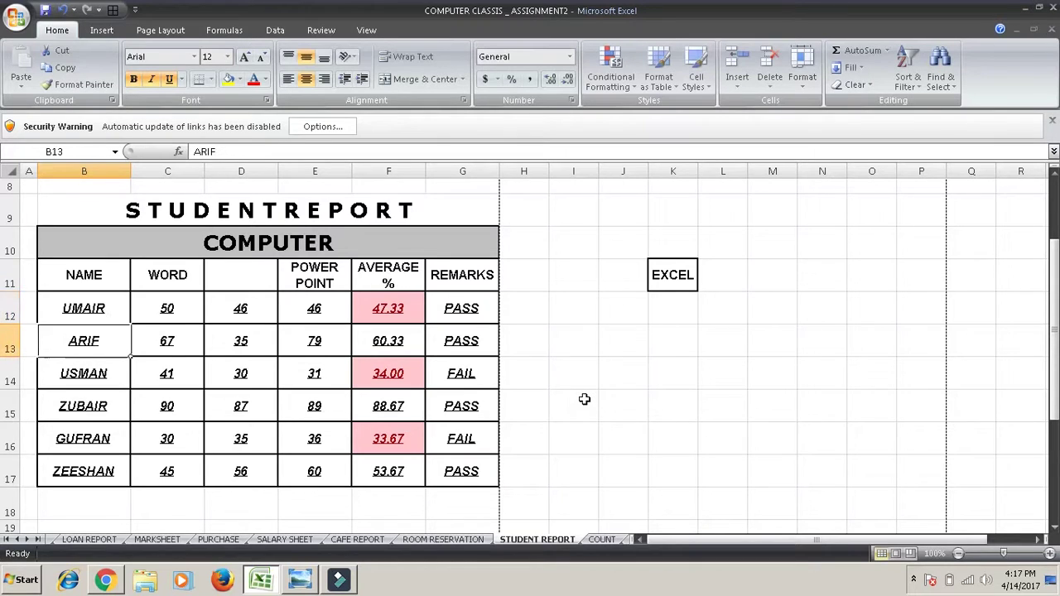
{"action": "key", "text": "Up"}
{"action": "key", "text": "shift+Right"}
{"action": "key", "text": "shift+Right"}
{"action": "key", "text": "shift+Left"}
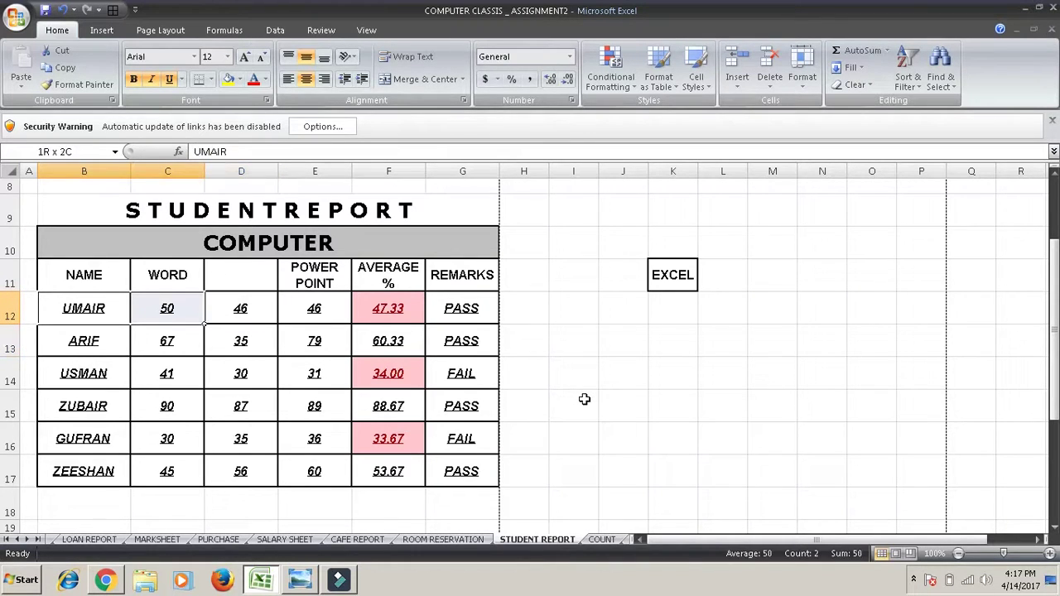
- Delete the unlabelled column D and select the NAME, WORD and POWER POINT range
{"action": "left_click", "coordinate": [248, 165]}
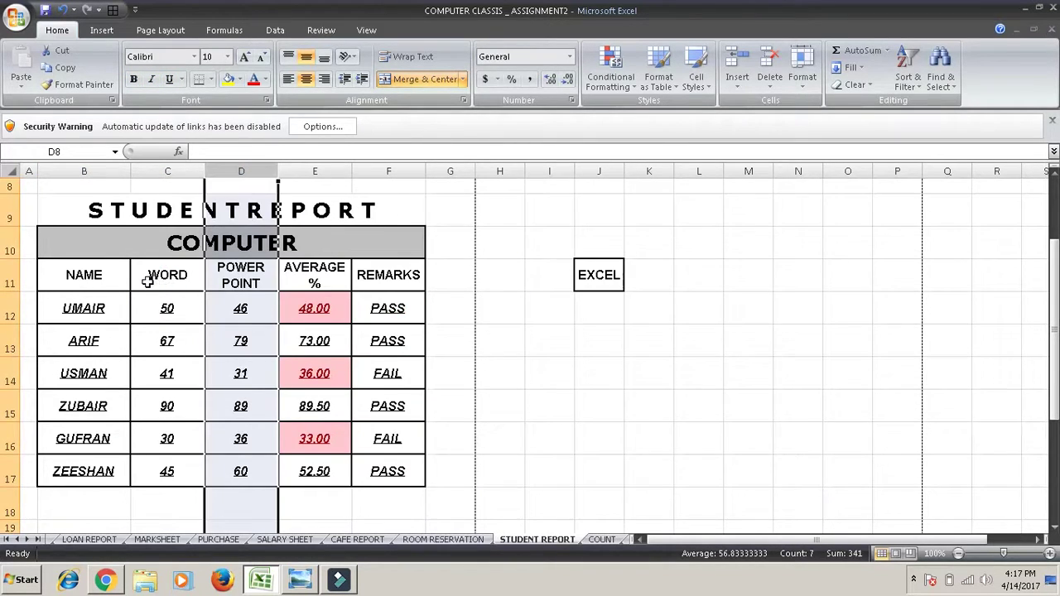
{"action": "left_click", "coordinate": [115, 277]}
{"action": "key", "text": "shift+Right"}
{"action": "key", "text": "shift+Right"}
{"action": "key", "text": "shift+Right"}
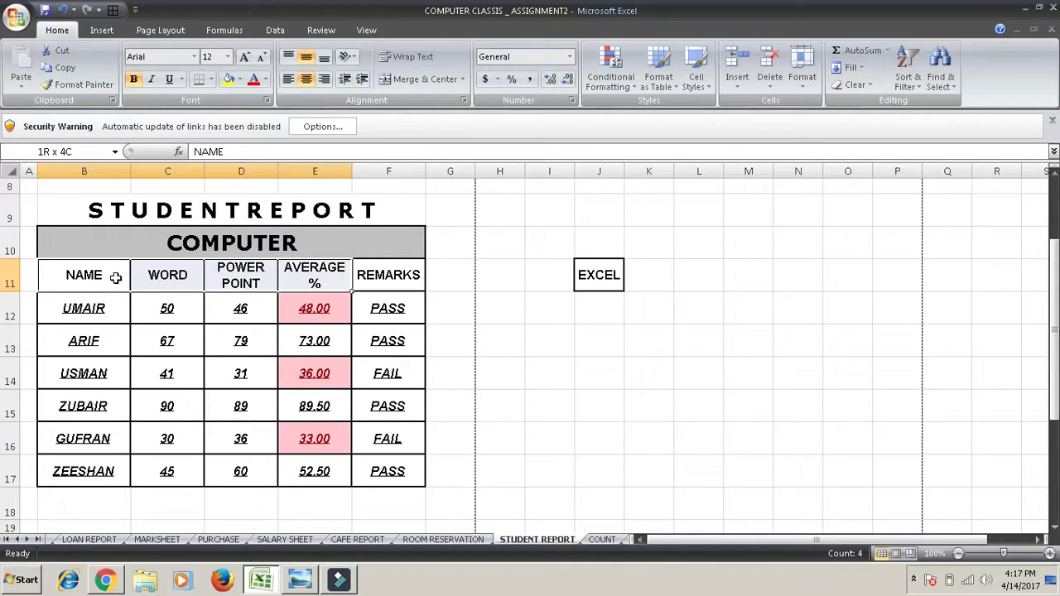
{"action": "key", "text": "shift+Left"}
{"action": "key", "text": "shift+Down"}
{"action": "key", "text": "shift+Down"}
{"action": "key", "text": "shift+Down"}
{"action": "key", "text": "shift+Down"}
{"action": "key", "text": "shift+Down"}
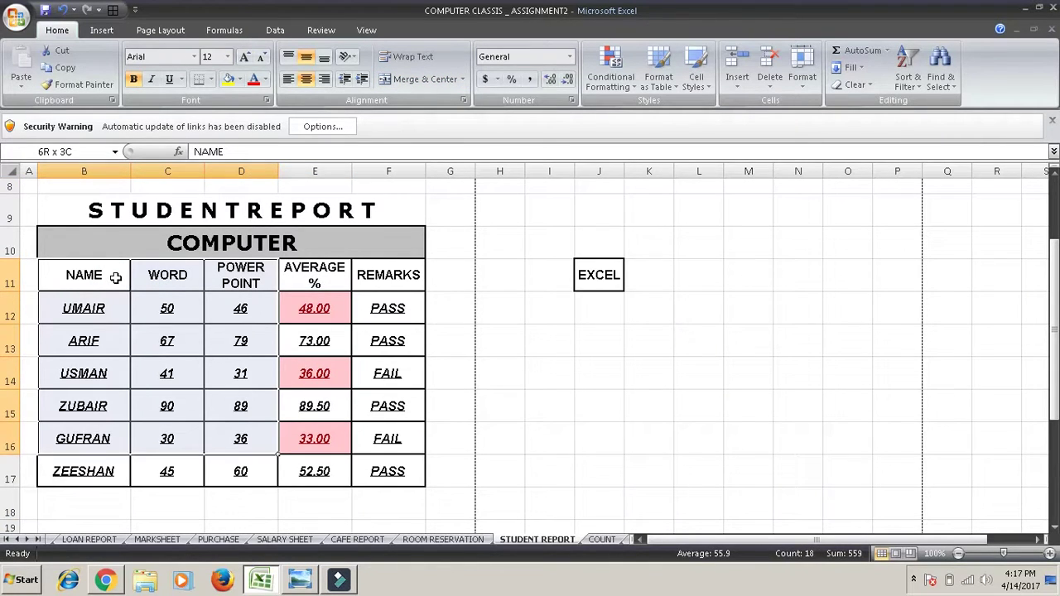
{"action": "key", "text": "shift+Down"}
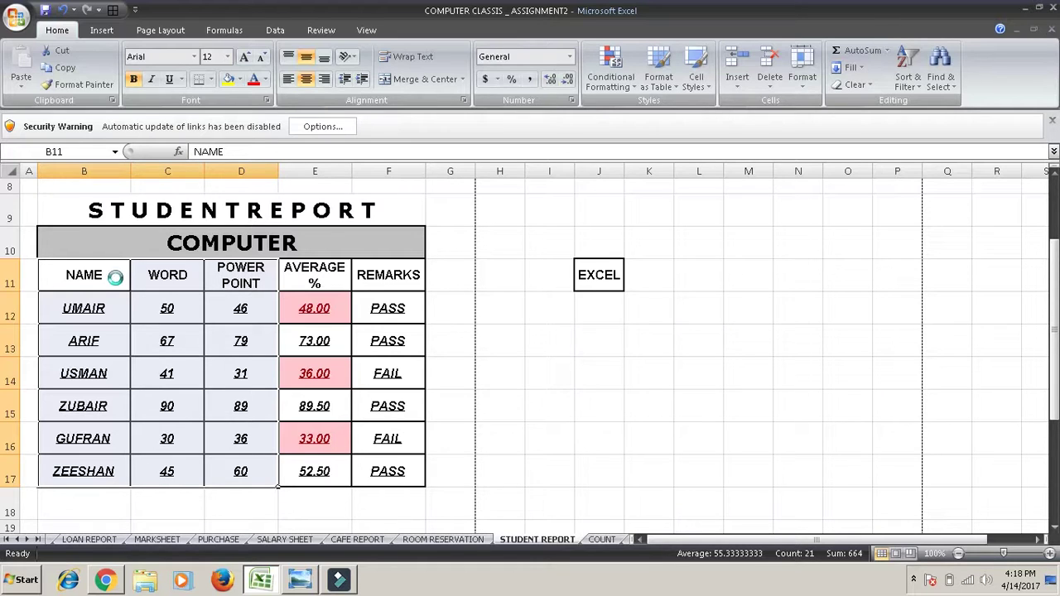
- Chart the selected marks on a new Chart1 sheet with F11 and apply a red column style
{"action": "key", "text": "F11"}
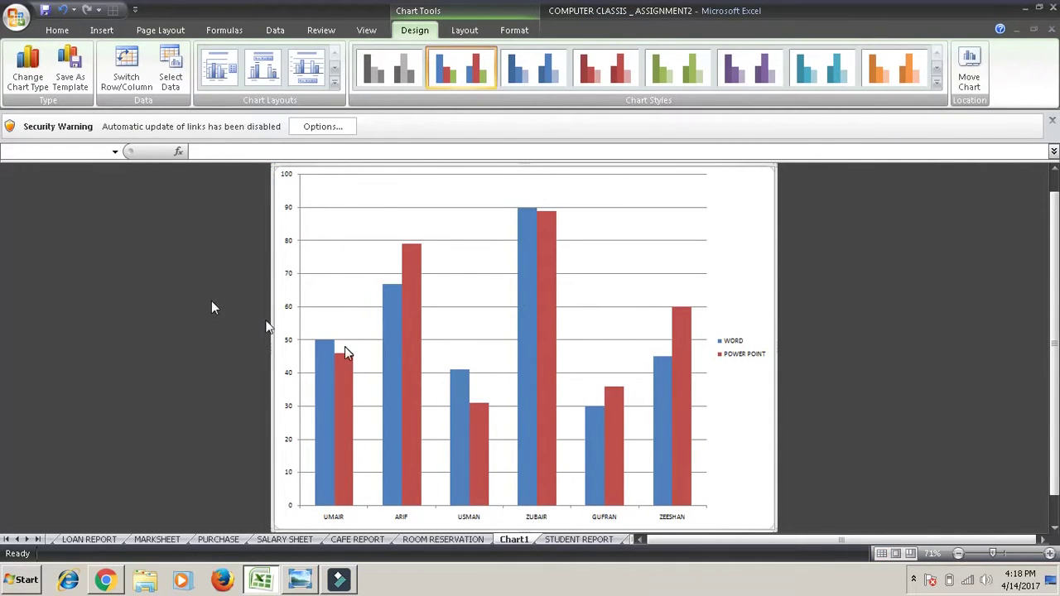
{"action": "left_click", "coordinate": [939, 86]}
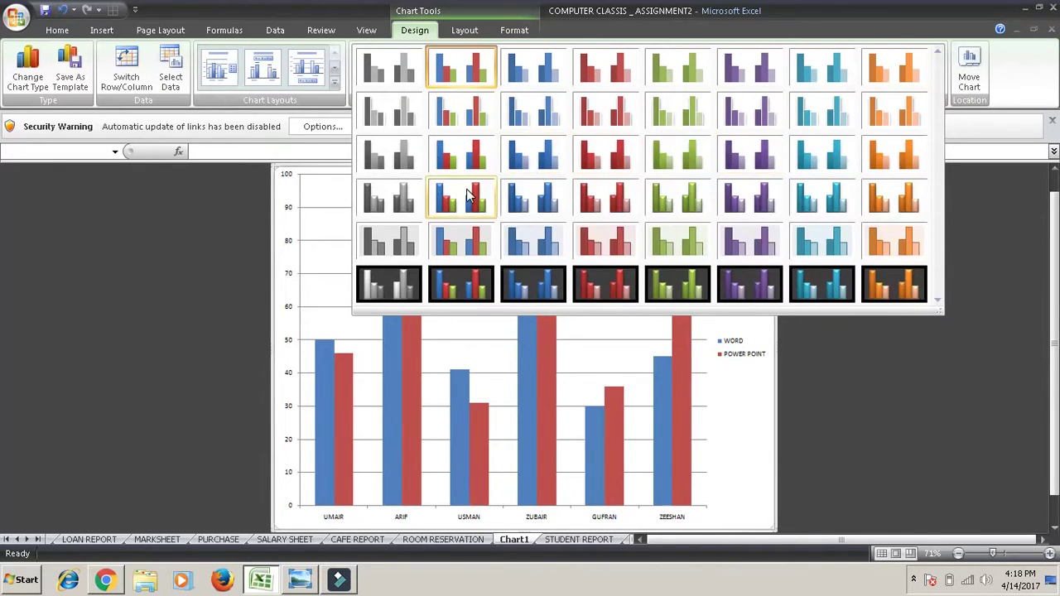
{"action": "left_click", "coordinate": [468, 192]}
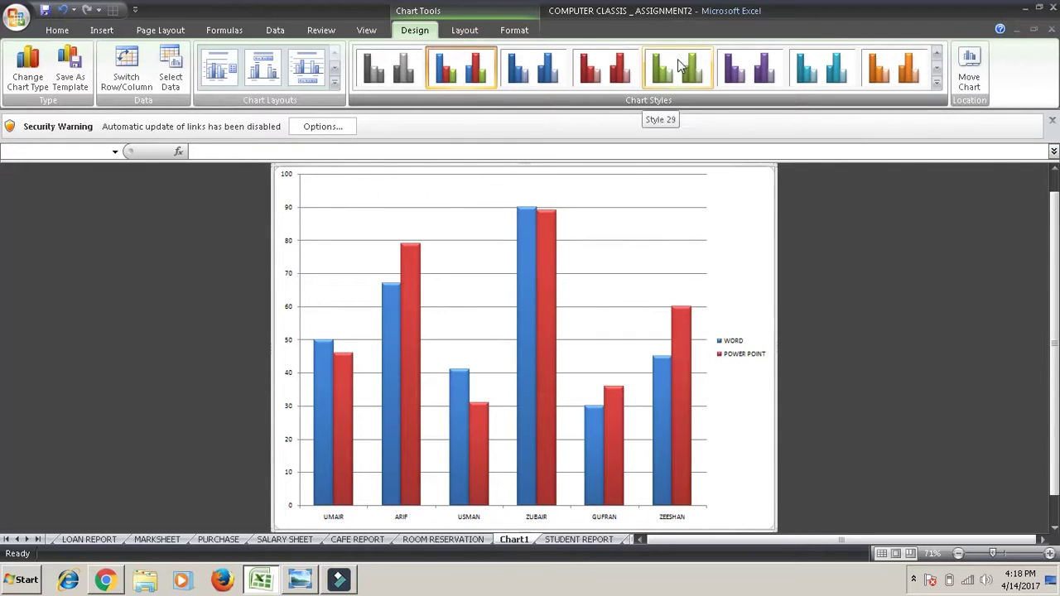
{"action": "left_click", "coordinate": [677, 65]}
{"action": "left_click", "coordinate": [590, 67]}
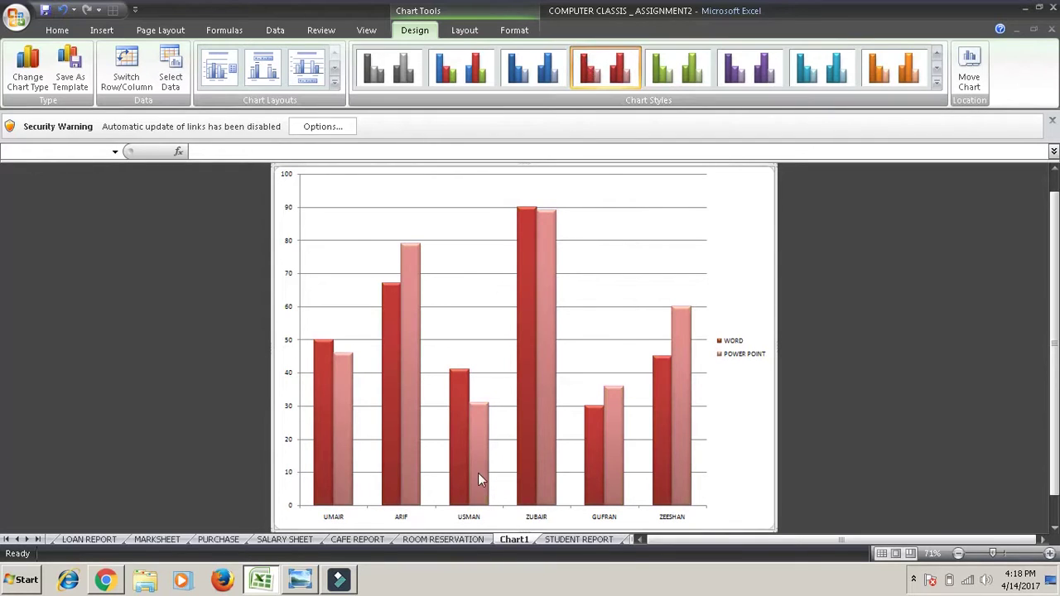
{"action": "left_click", "coordinate": [464, 542]}
- Return to the STUDENT REPORT sheet and select empty cells beside the table, ending at L10
{"action": "left_click", "coordinate": [555, 541]}
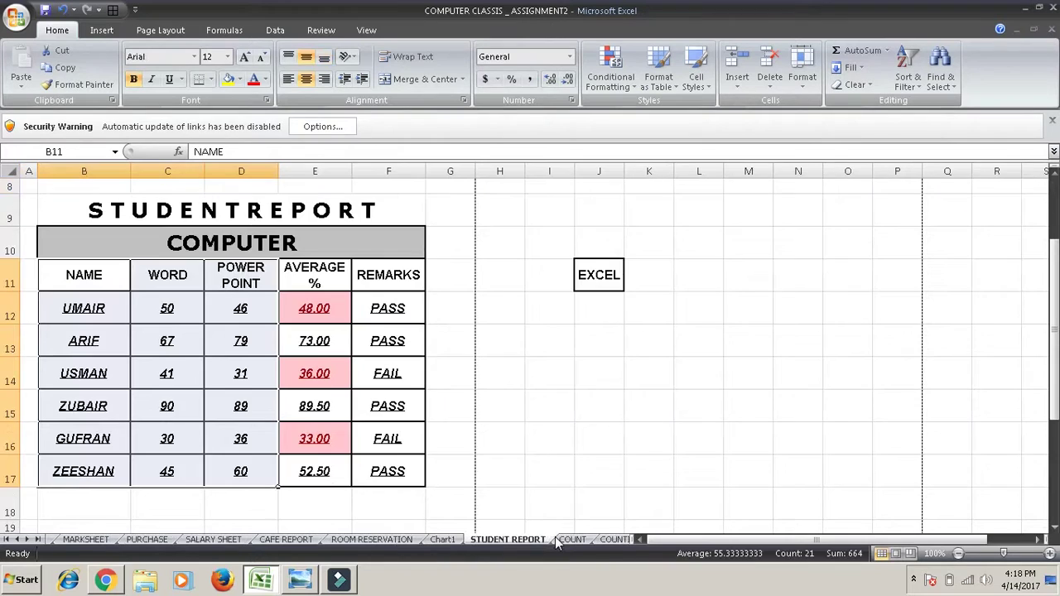
{"action": "left_click", "coordinate": [514, 424]}
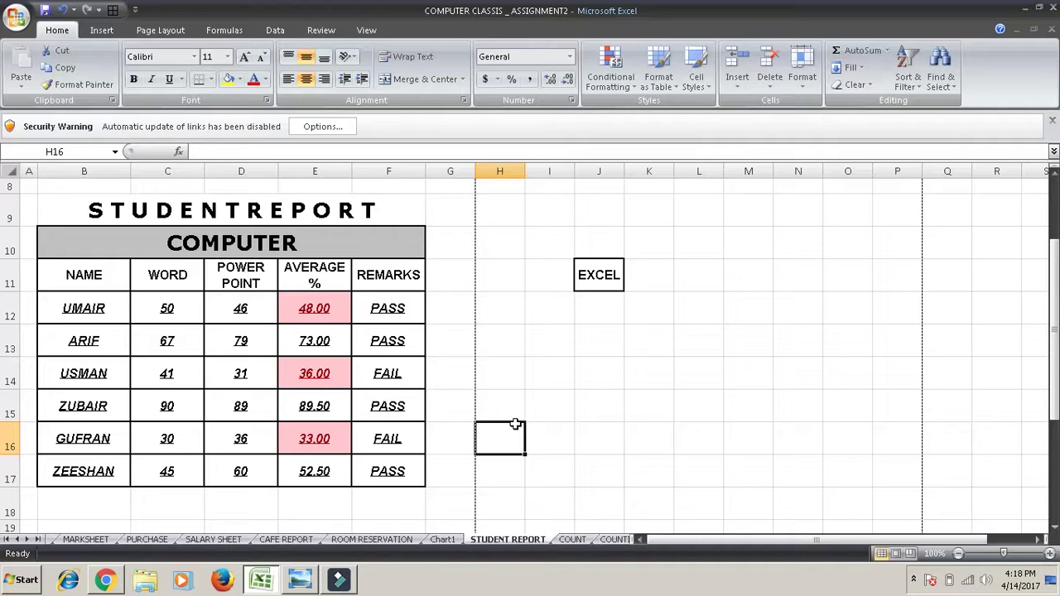
{"action": "left_click", "coordinate": [943, 278]}
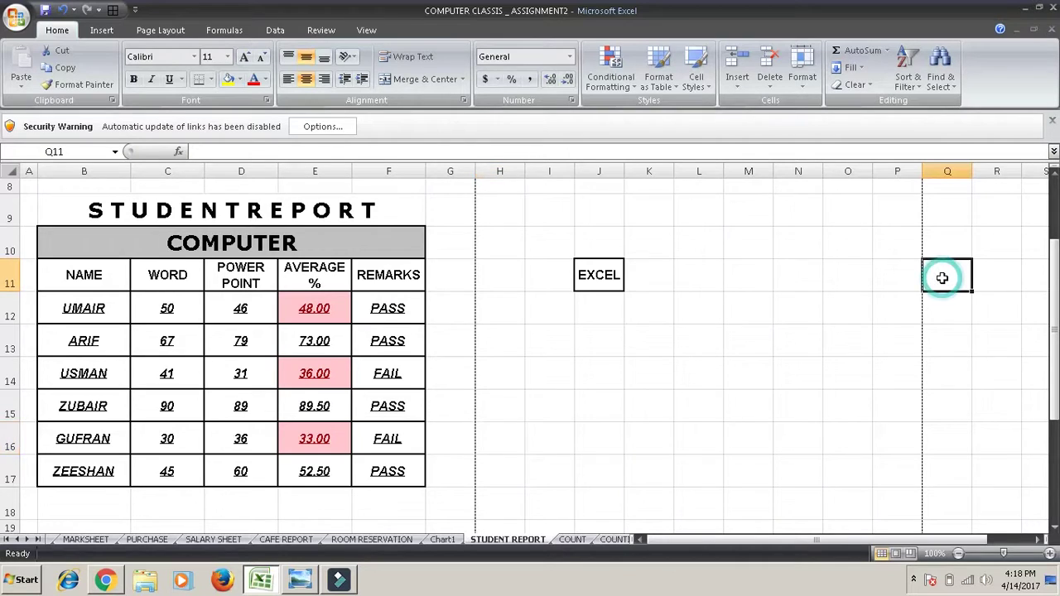
{"action": "left_click", "coordinate": [705, 243]}
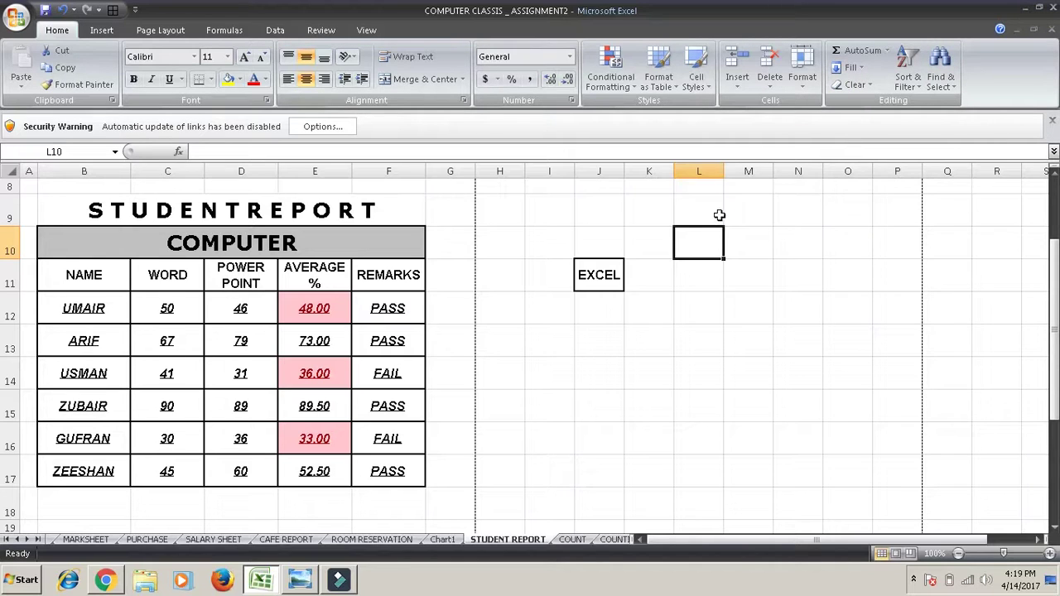
{"action": "left_click", "coordinate": [307, 582]}
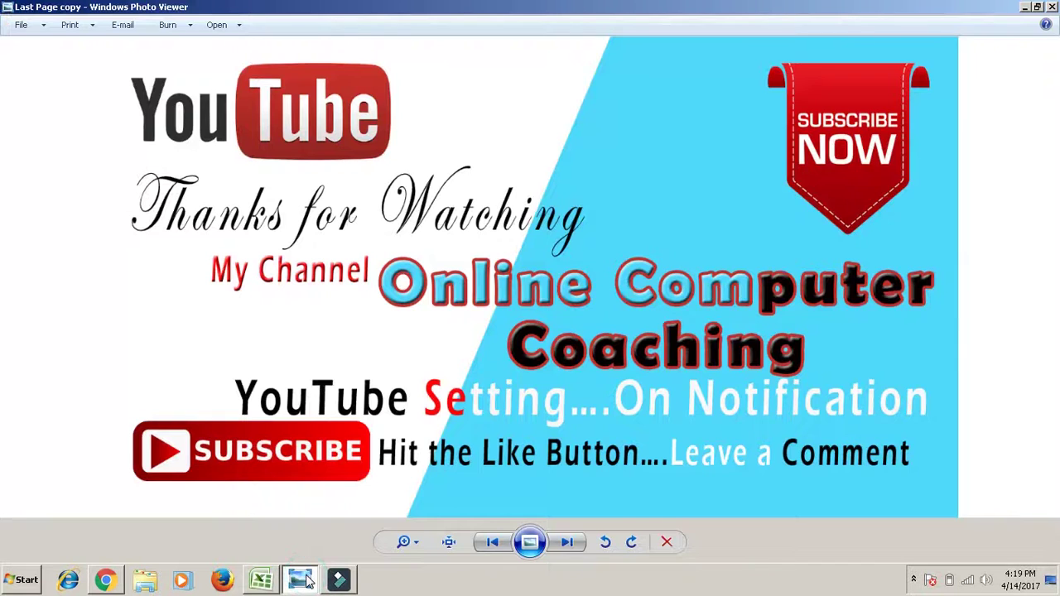